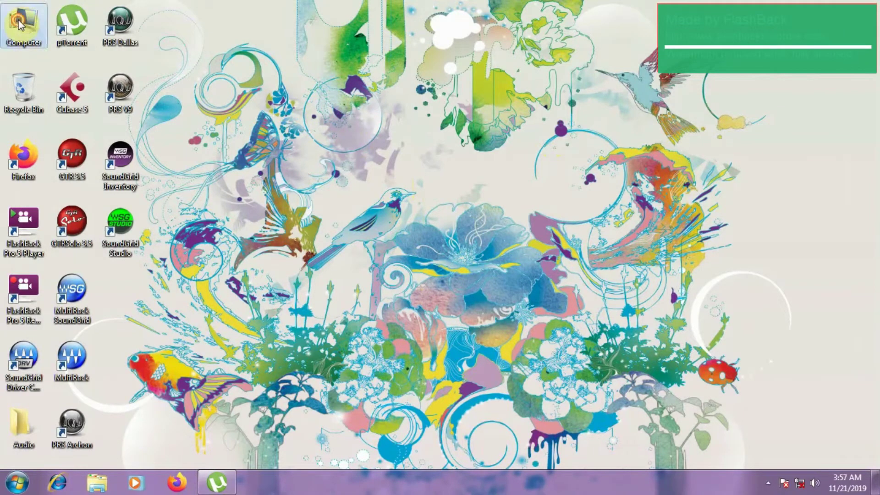
# Open the Addictive Drums 2.1.5 Complete folder on the SOFTWARE (D:) drive and minimize its window
pyautogui.doubleClick(18, 24)
pyautogui.doubleClick(378, 104)
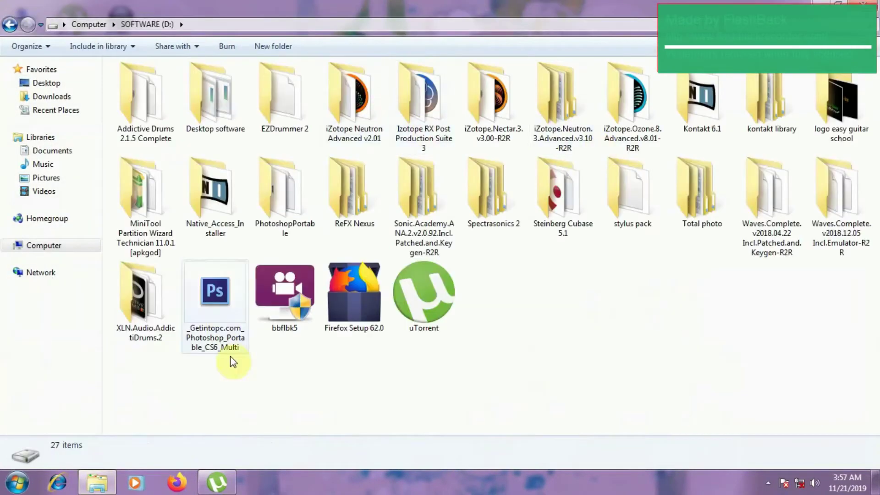
pyautogui.doubleClick(159, 109)
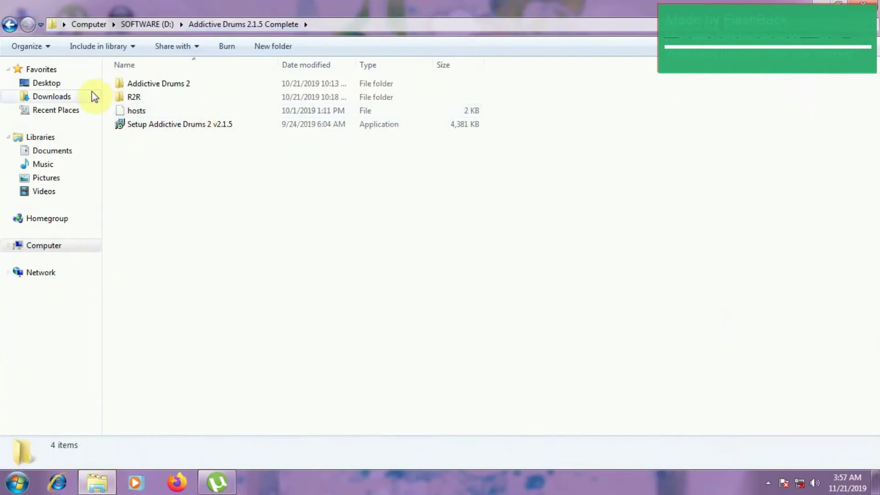
pyautogui.click(818, 3)
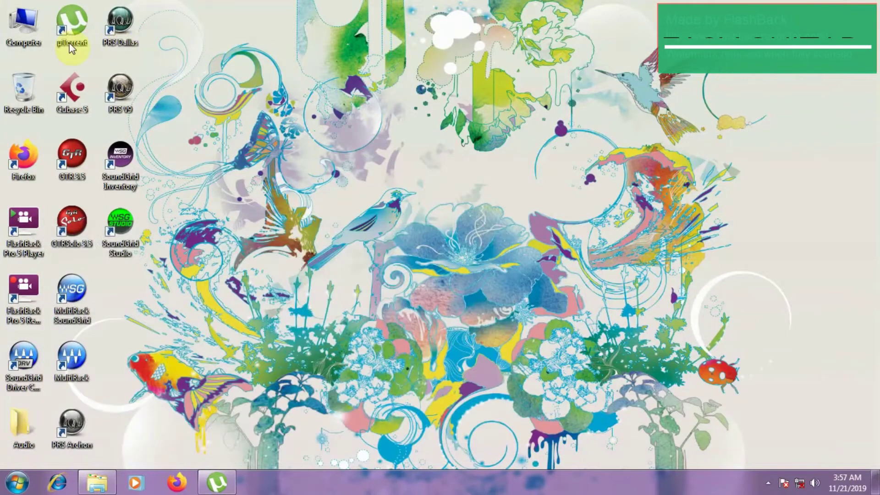
# Open the Windows\System32 folder on Local Disk (C:) in a separate window
pyautogui.doubleClick(28, 21)
pyautogui.doubleClick(248, 97)
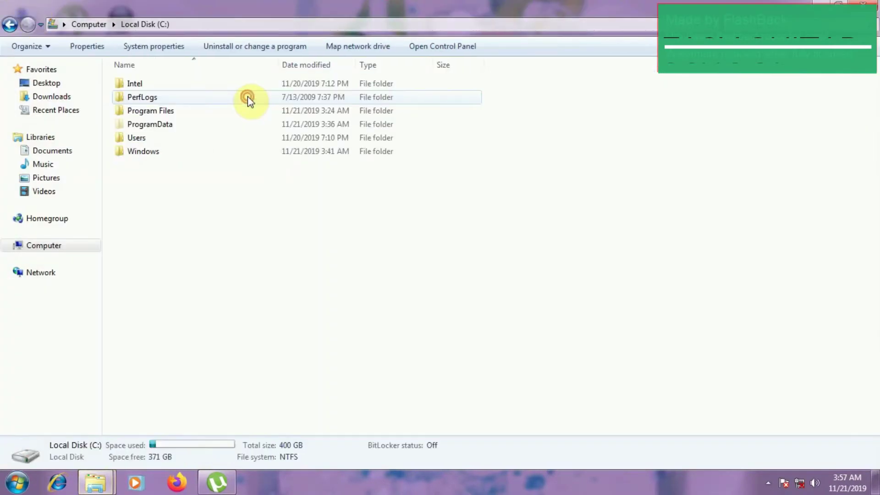
pyautogui.click(172, 152)
pyautogui.doubleClick(173, 153)
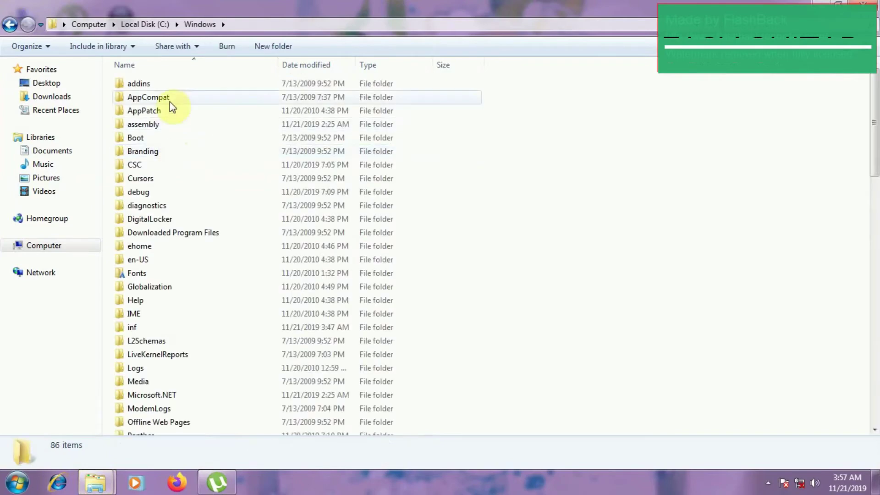
pyautogui.scroll(-3, 183, 338)
pyautogui.scroll(-5, 183, 326)
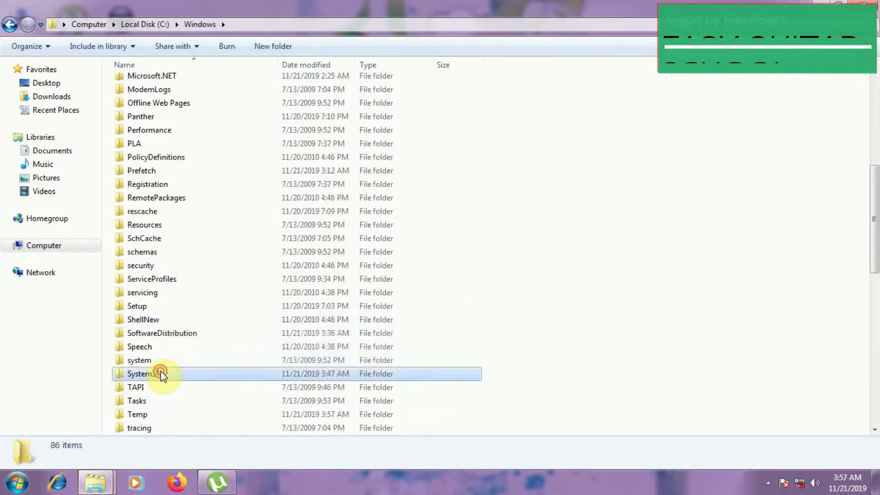
pyautogui.doubleClick(160, 373)
# Find the drivers folder inside System32 and open its etc subfolder
pyautogui.scroll(-3, 183, 236)
pyautogui.scroll(-12, 184, 254)
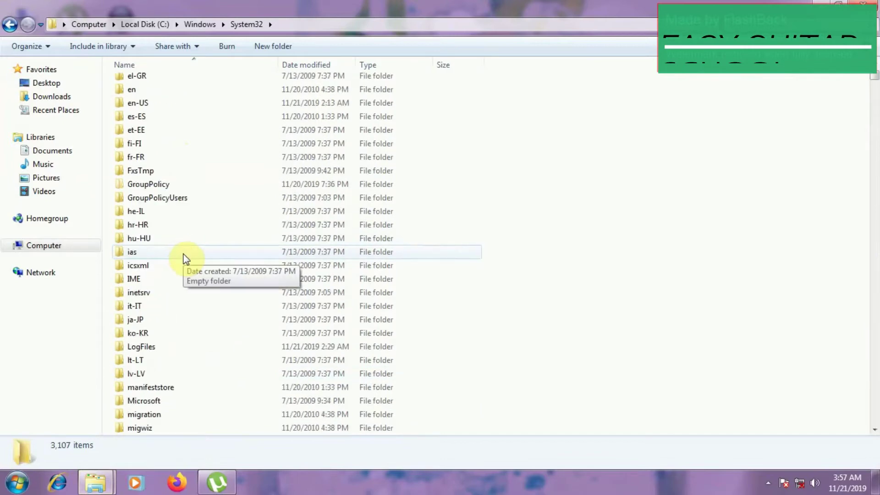
pyautogui.scroll(15, 189, 254)
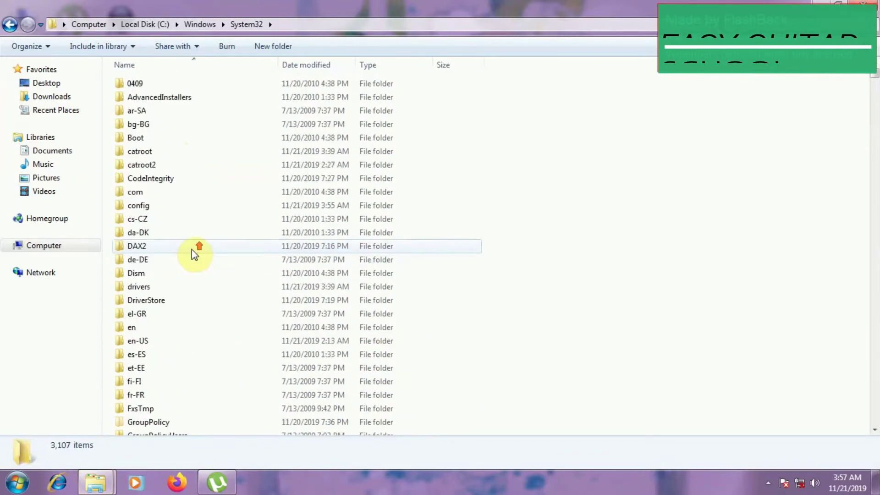
pyautogui.scroll(-8, 192, 248)
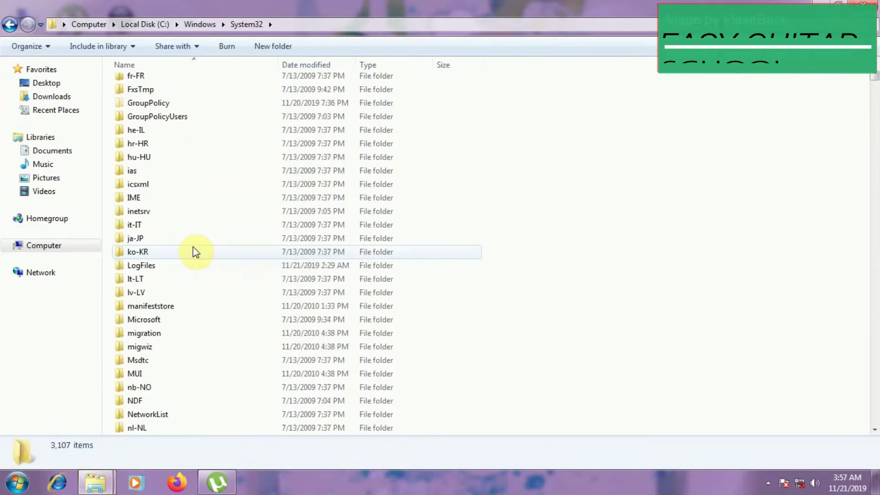
pyautogui.scroll(-14, 193, 248)
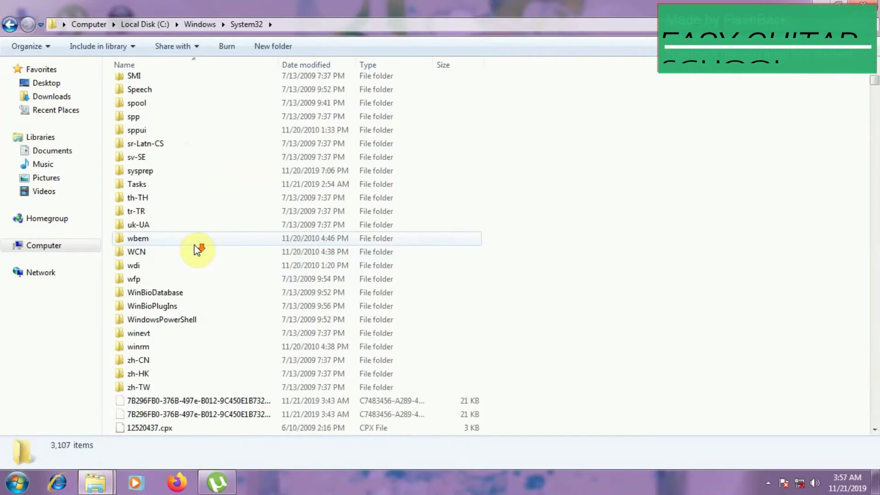
pyautogui.scroll(-3, 197, 249)
pyautogui.scroll(3, 204, 250)
pyautogui.scroll(2, 201, 298)
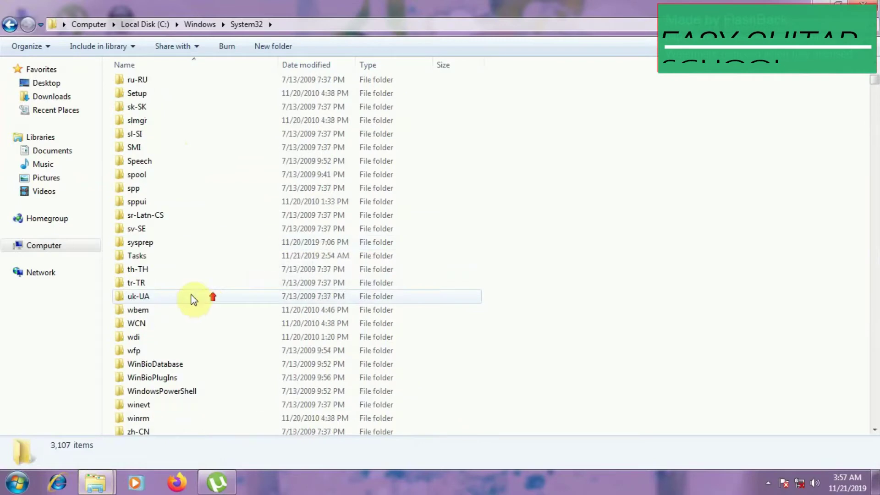
pyautogui.scroll(6, 191, 297)
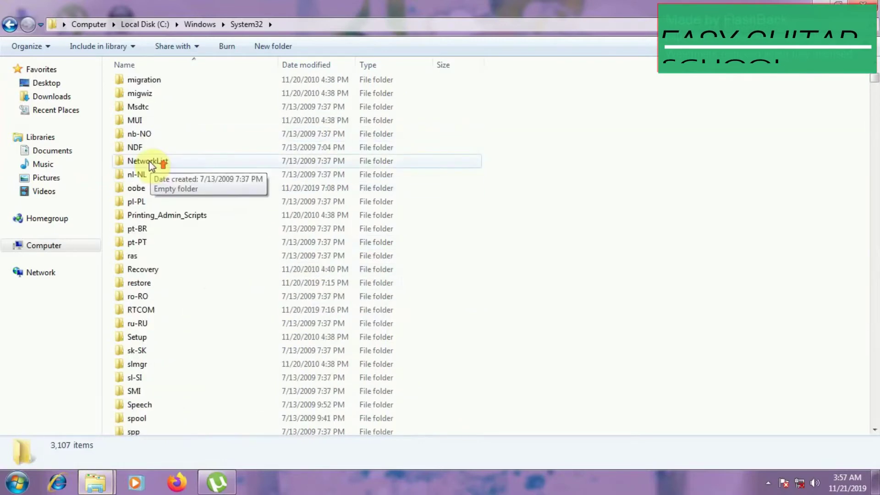
pyautogui.scroll(7, 149, 161)
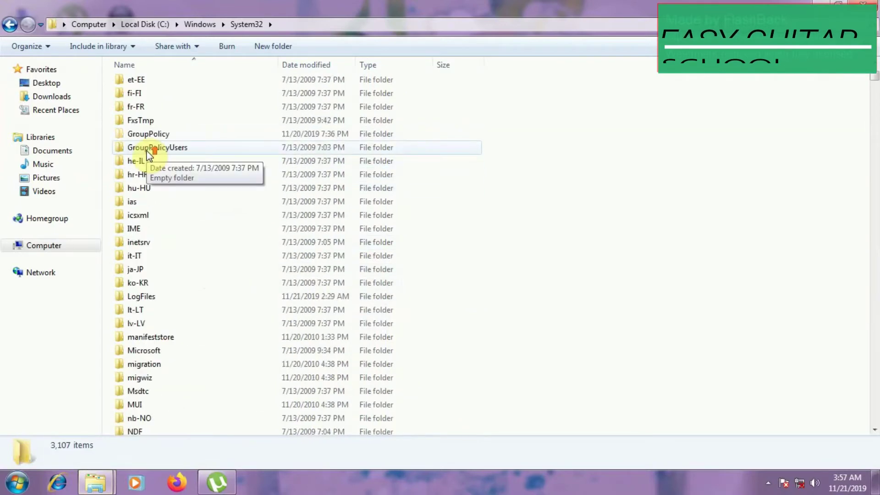
pyautogui.scroll(2, 147, 154)
pyautogui.doubleClick(143, 81)
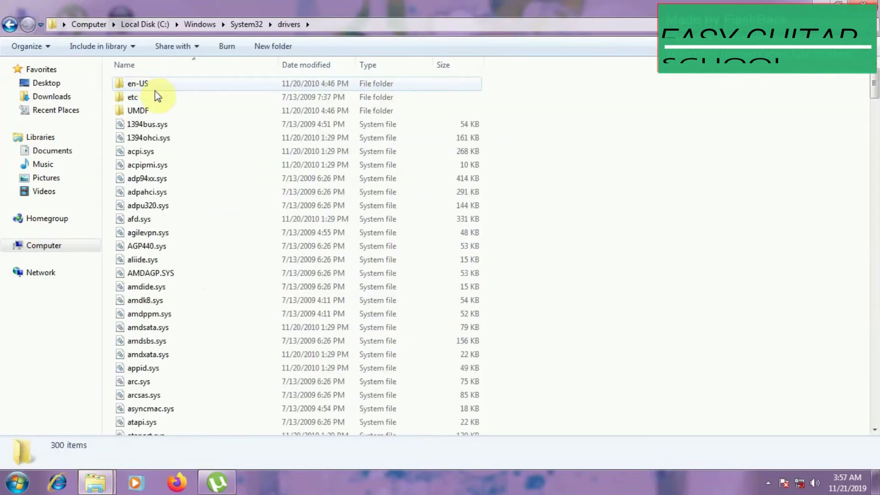
pyautogui.doubleClick(157, 97)
# View the hosts file from the etc folder in Notepad and minimize the Notepad window
pyautogui.click(154, 81)
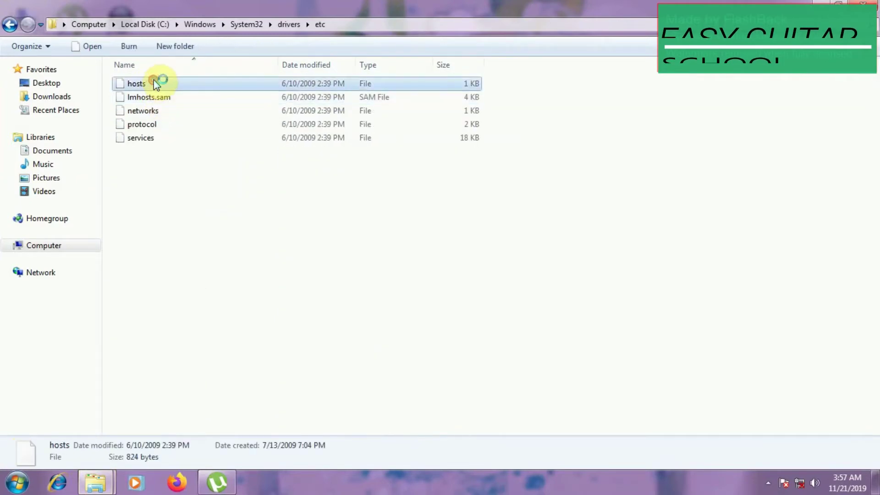
pyautogui.doubleClick(155, 83)
pyautogui.click(304, 181)
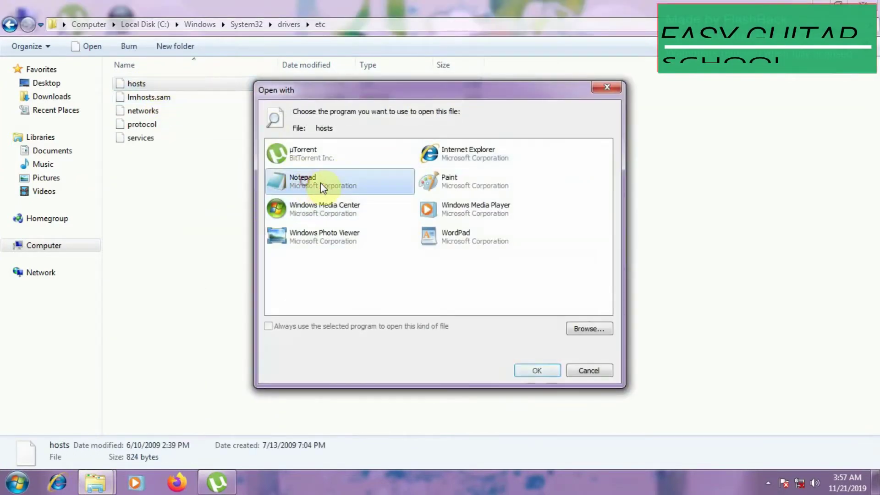
pyautogui.click(533, 371)
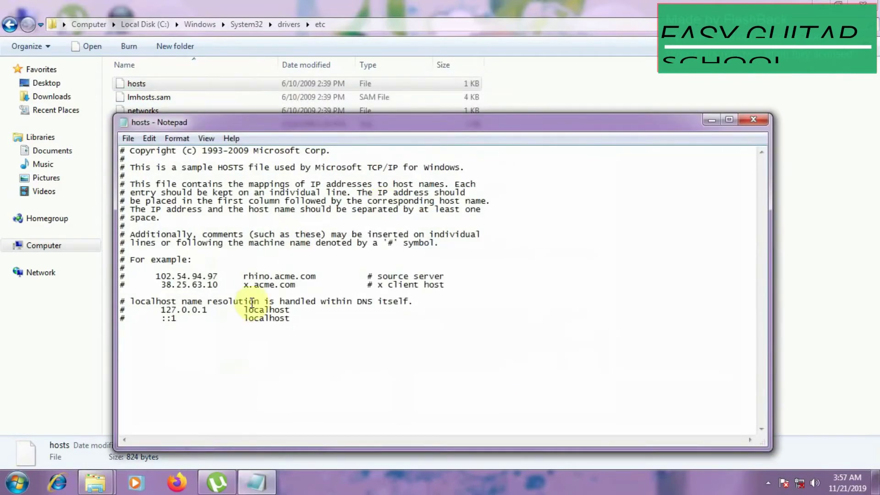
pyautogui.click(711, 119)
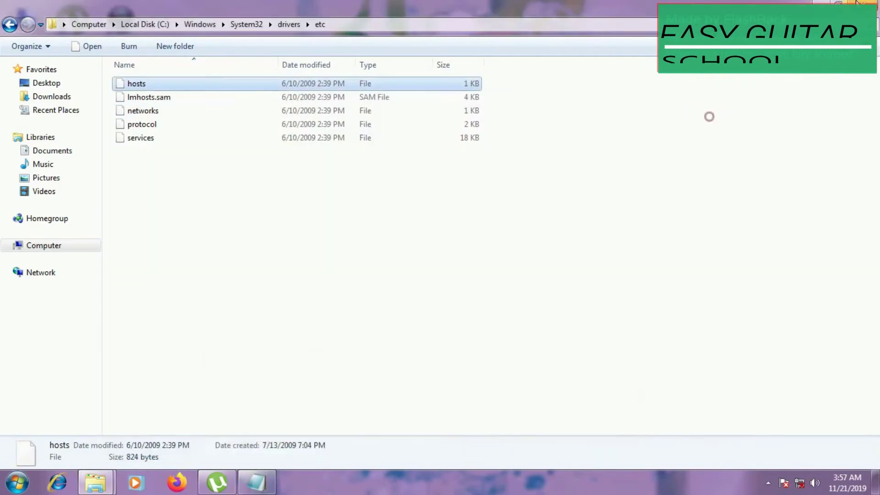
# Switch to the Addictive Drums 2.1.5 Complete folder, view its hosts file in Notepad, and close the file
pyautogui.click(857, 2)
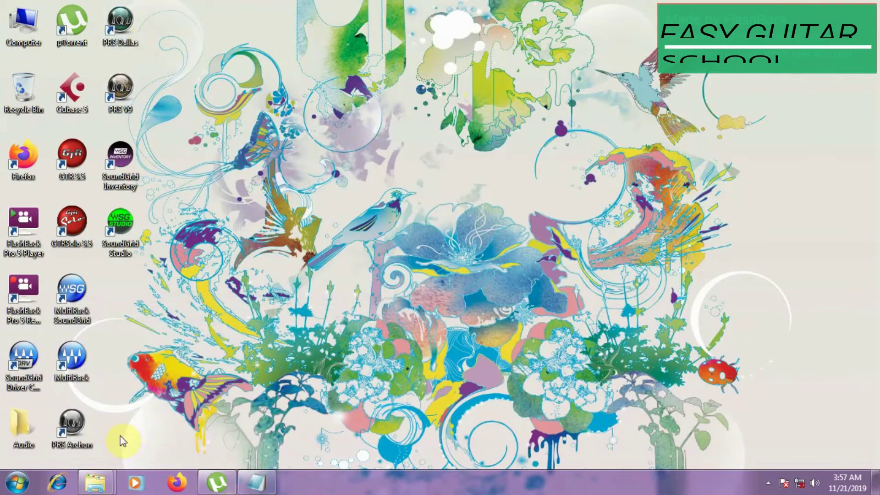
pyautogui.moveTo(94, 481)
pyautogui.click(87, 433)
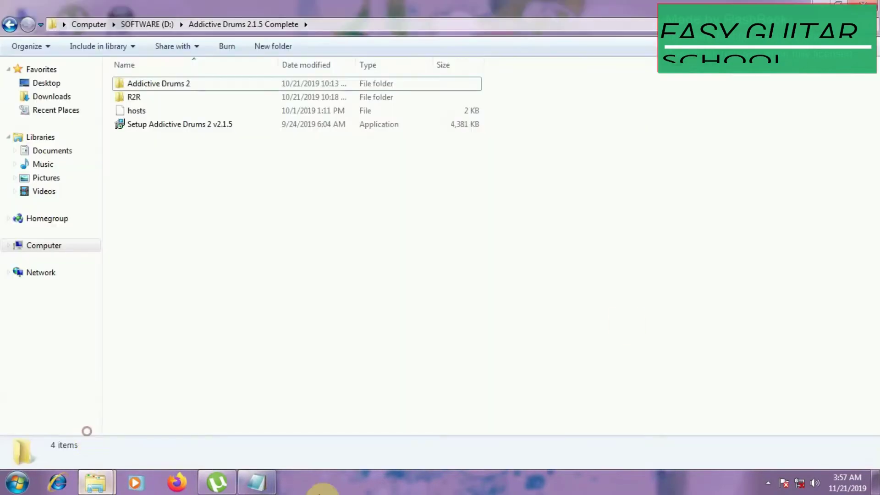
pyautogui.doubleClick(137, 111)
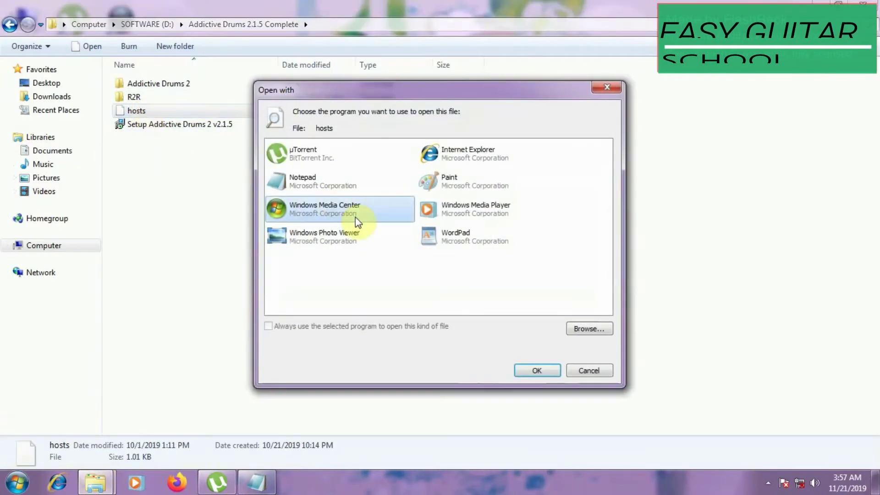
pyautogui.click(303, 180)
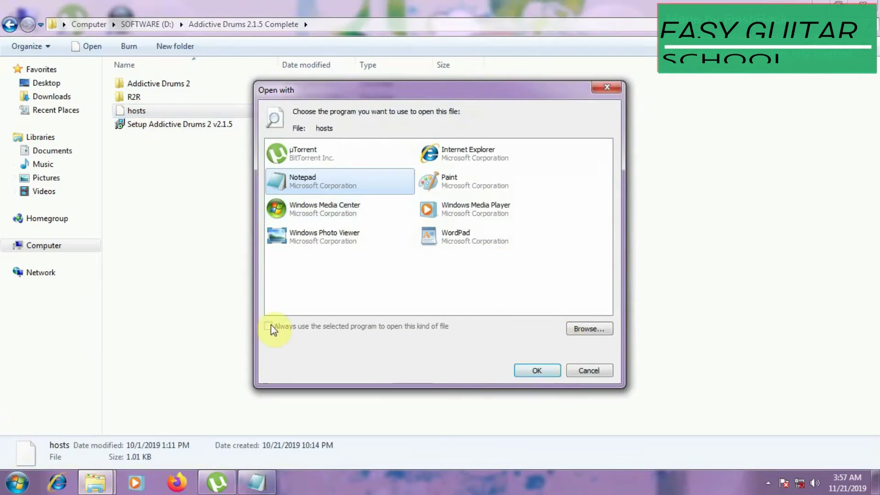
pyautogui.click(531, 370)
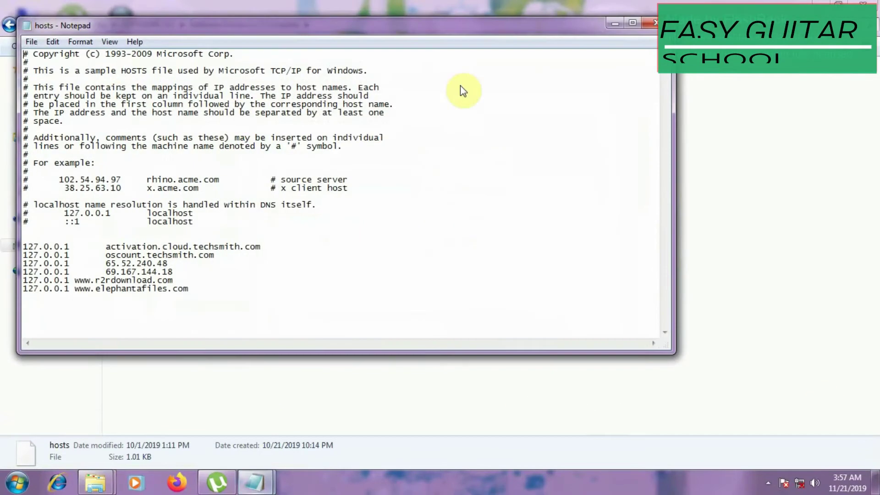
pyautogui.moveTo(408, 27); pyautogui.dragTo(542, 40)
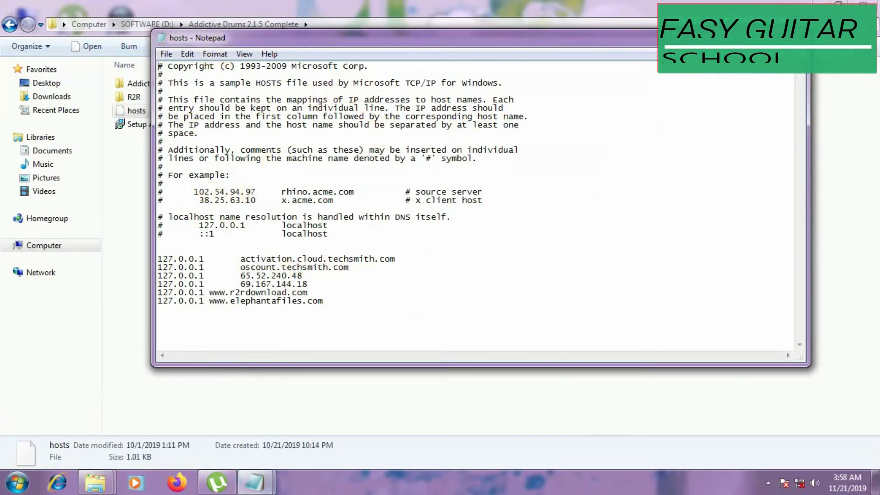
pyautogui.click(798, 37)
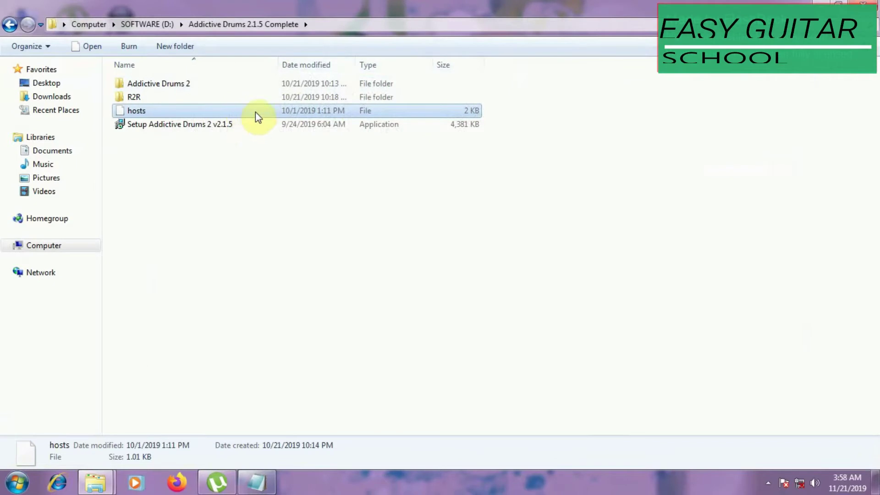
# Copy the hosts file from Addictive Drums 2.1.5 Complete into C:\Windows\System32\drivers\etc, replacing the existing file, and close the etc window
pyautogui.rightClick(254, 111)
pyautogui.click(289, 187)
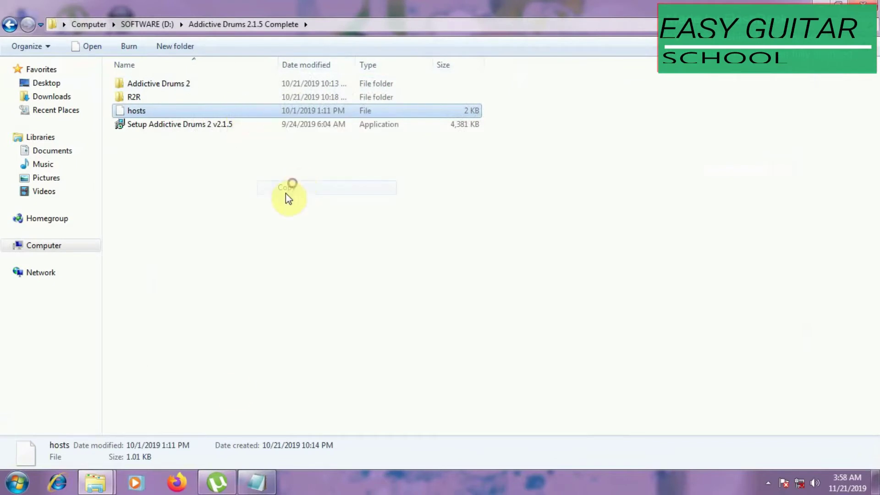
pyautogui.click(110, 484)
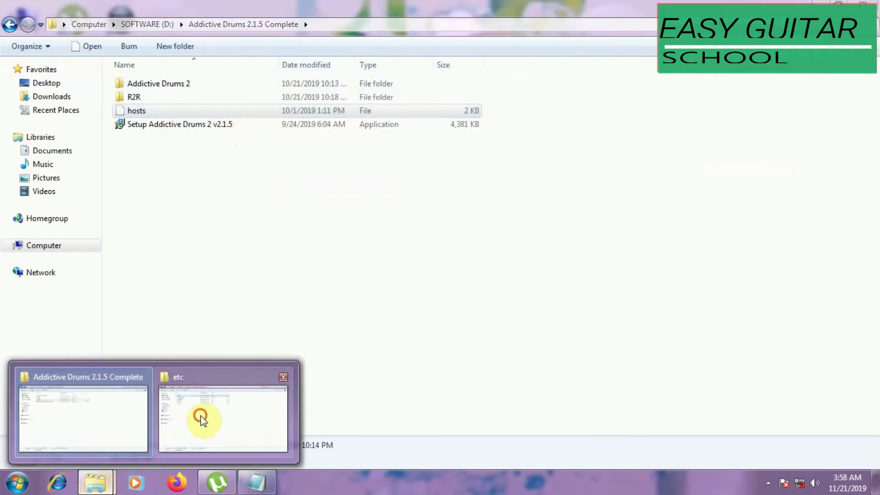
pyautogui.click(202, 418)
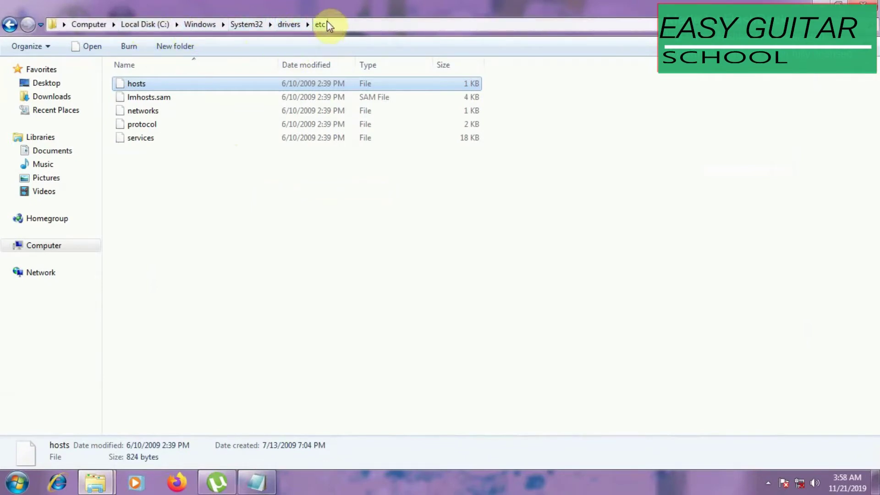
pyautogui.rightClick(241, 207)
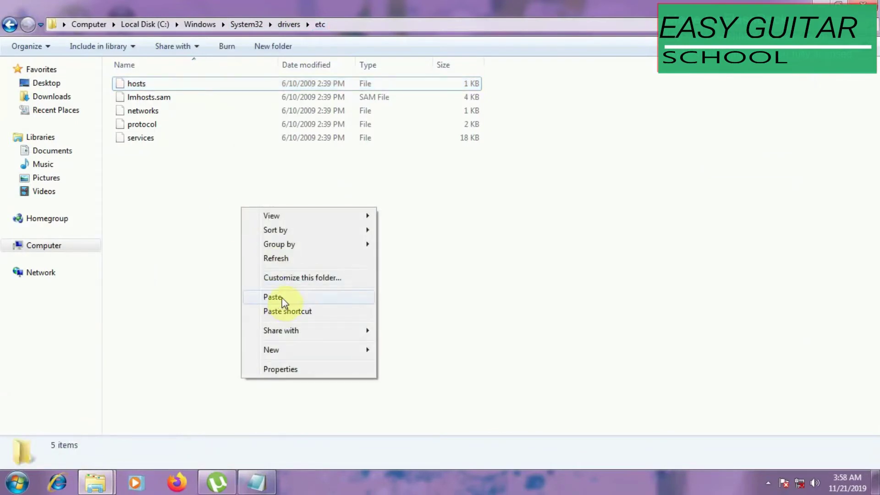
pyautogui.click(281, 297)
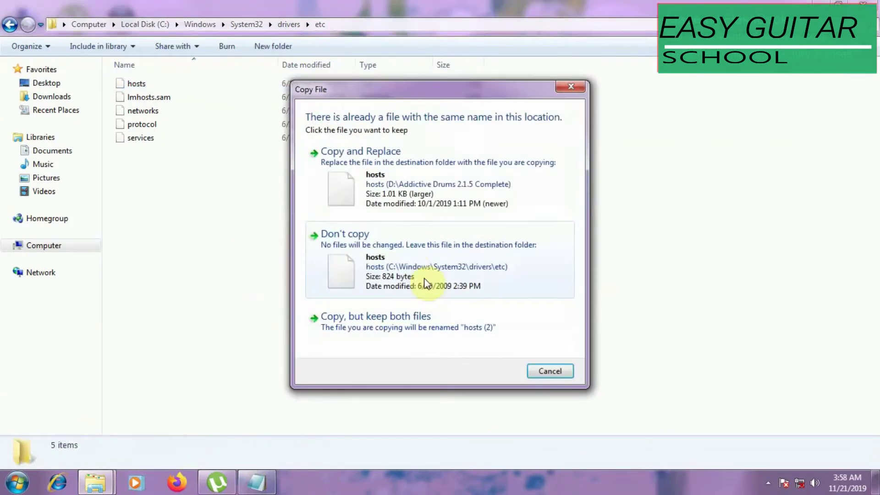
pyautogui.click(433, 188)
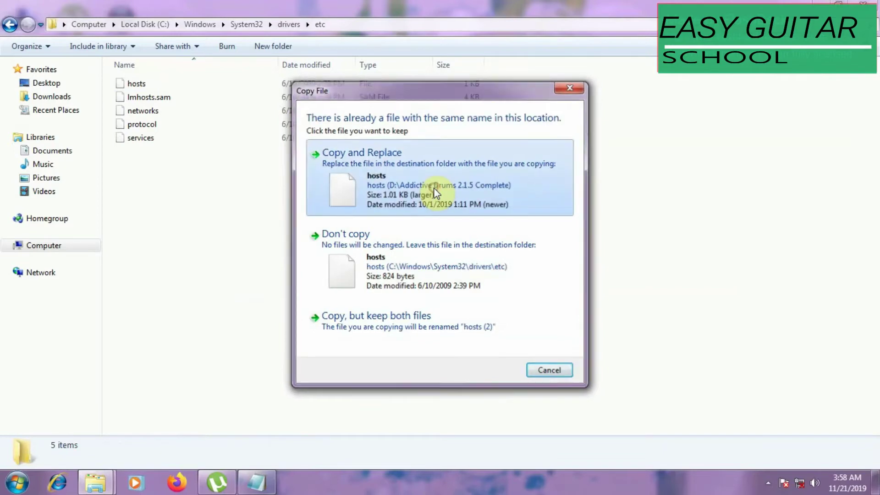
pyautogui.click(432, 295)
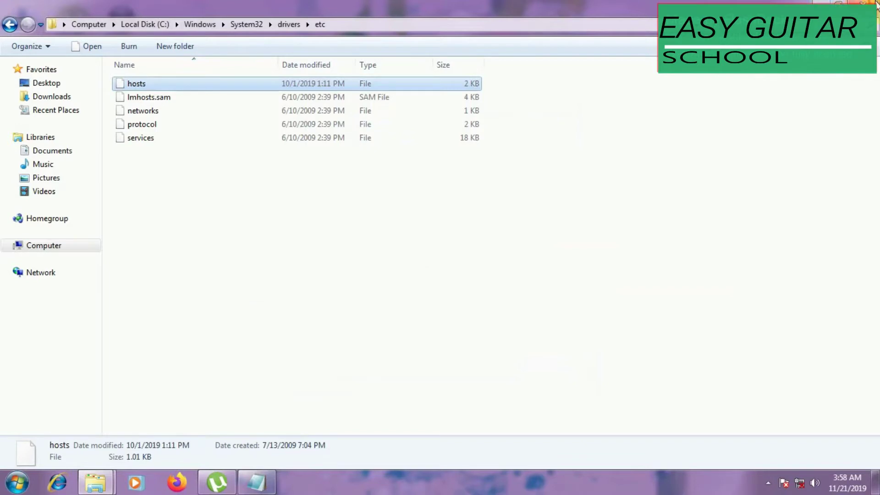
pyautogui.click(876, 3)
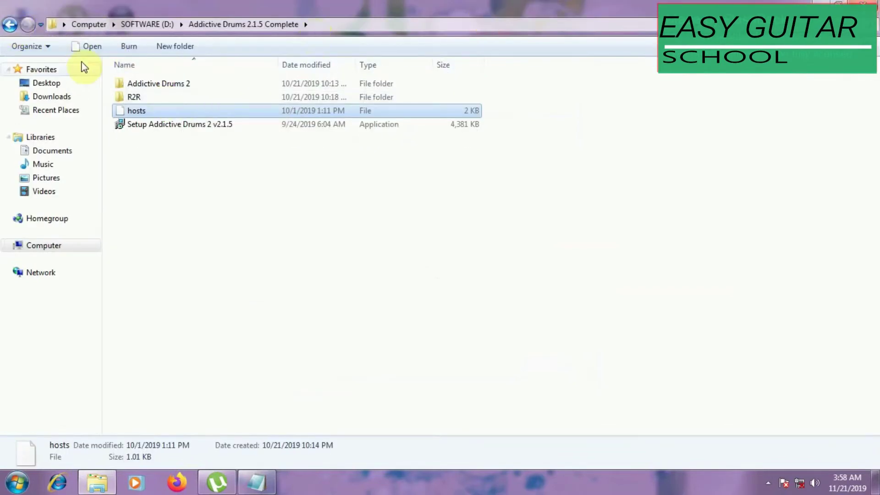
# Look inside the Addictive Drums 2 folder and go back out of it
pyautogui.doubleClick(186, 82)
pyautogui.click(11, 24)
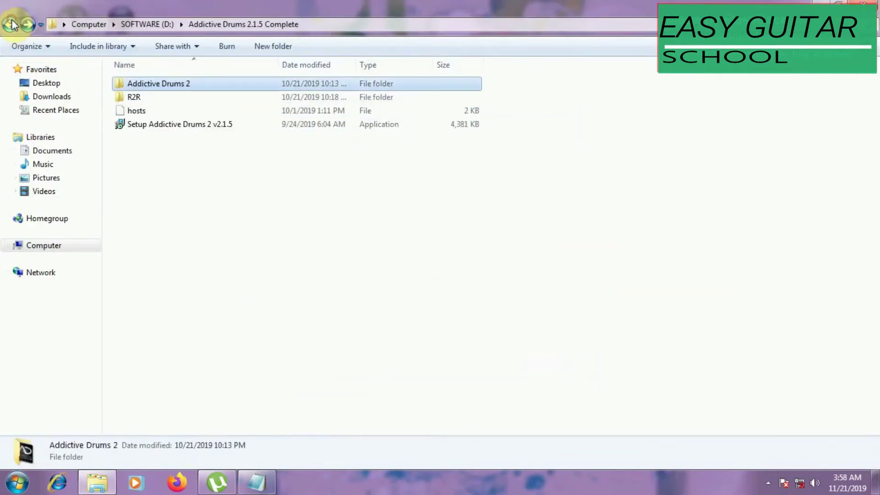
pyautogui.click(11, 24)
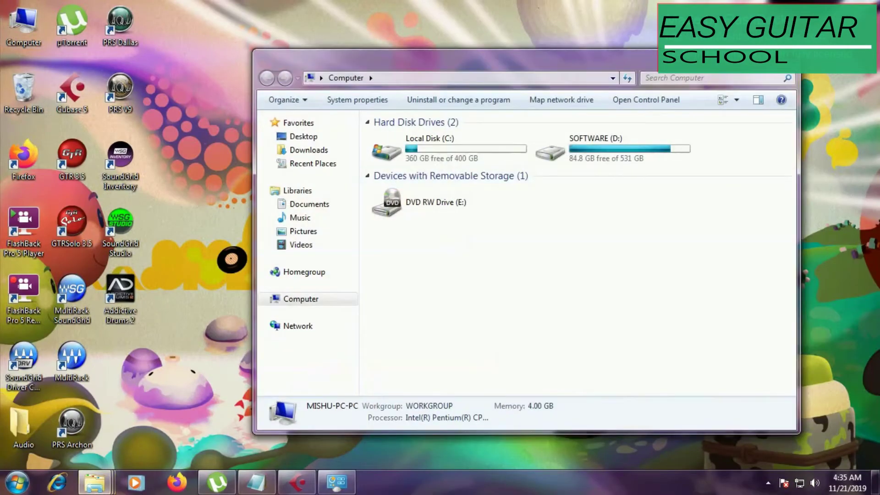
# Open the Addictive Drums 2.1.5 Complete folder on the SOFTWARE (D:) drive and start Setup Addictive Drums 2 v2.1.5
pyautogui.press('super+Up')
pyautogui.doubleClick(396, 101)
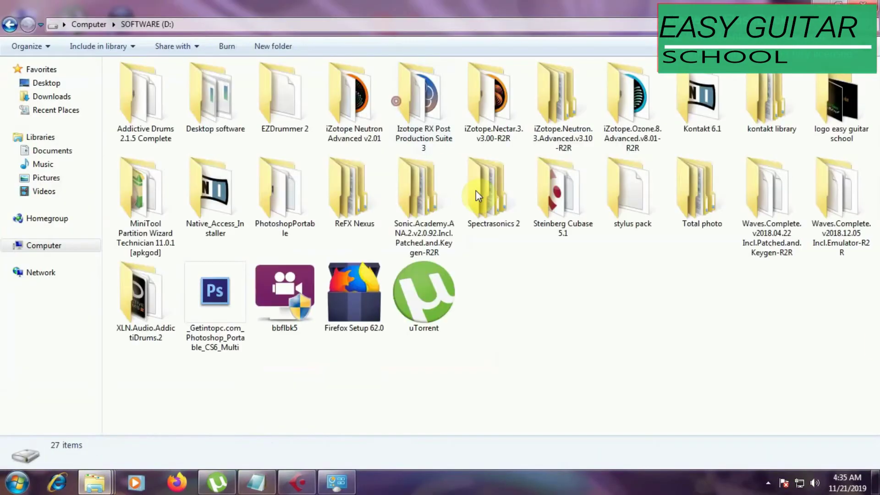
pyautogui.doubleClick(149, 120)
pyautogui.click(190, 126)
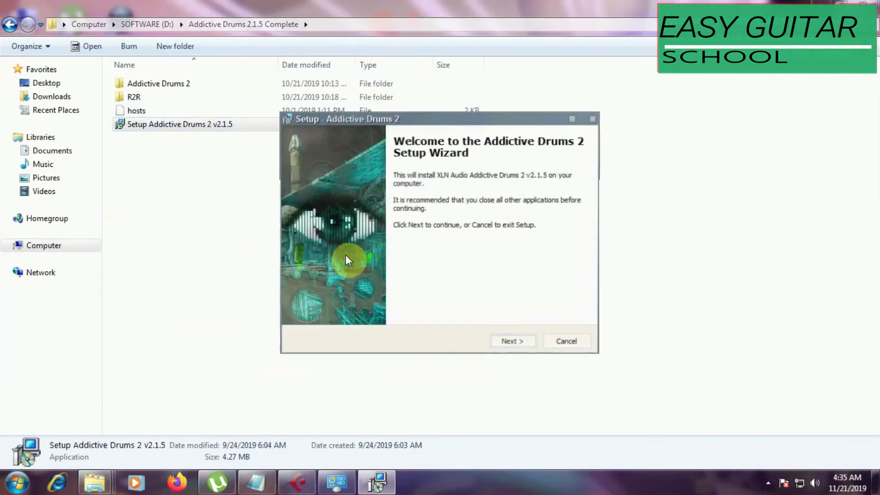
# Install Addictive Drums 2 with the Full Installation components and finish the setup wizard
pyautogui.click(527, 344)
pyautogui.click(530, 345)
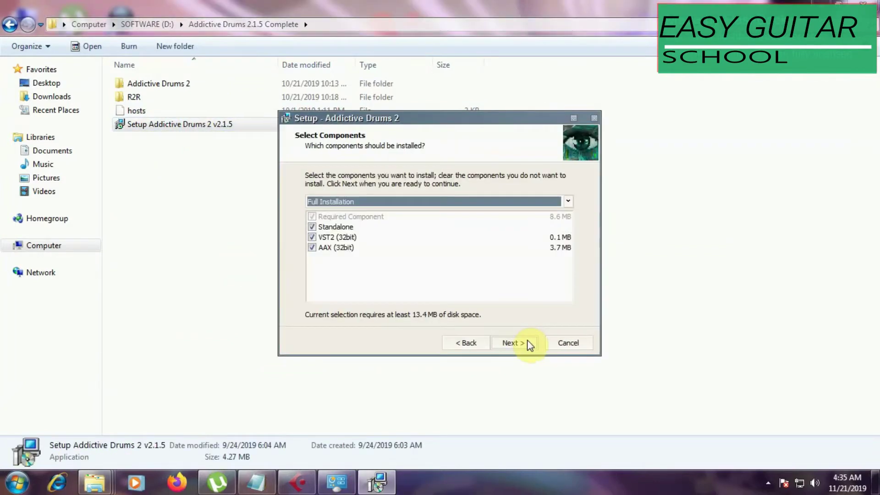
pyautogui.click(529, 344)
pyautogui.click(528, 344)
pyautogui.click(527, 345)
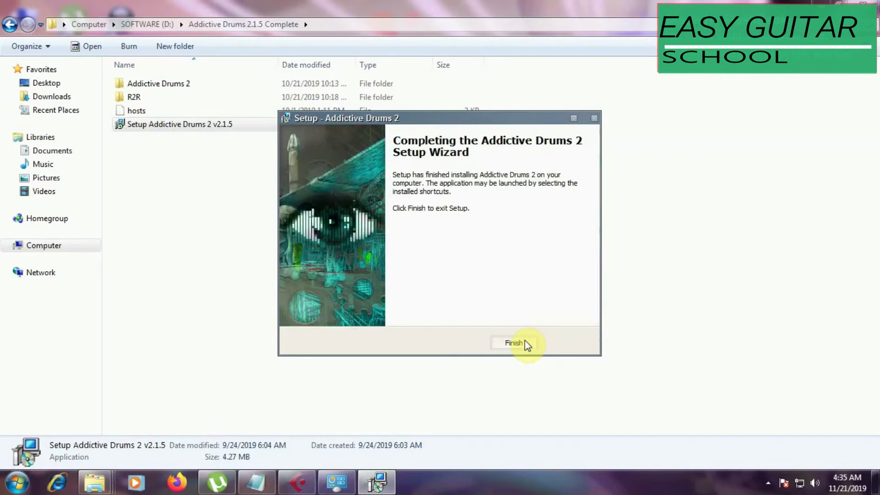
pyautogui.click(526, 344)
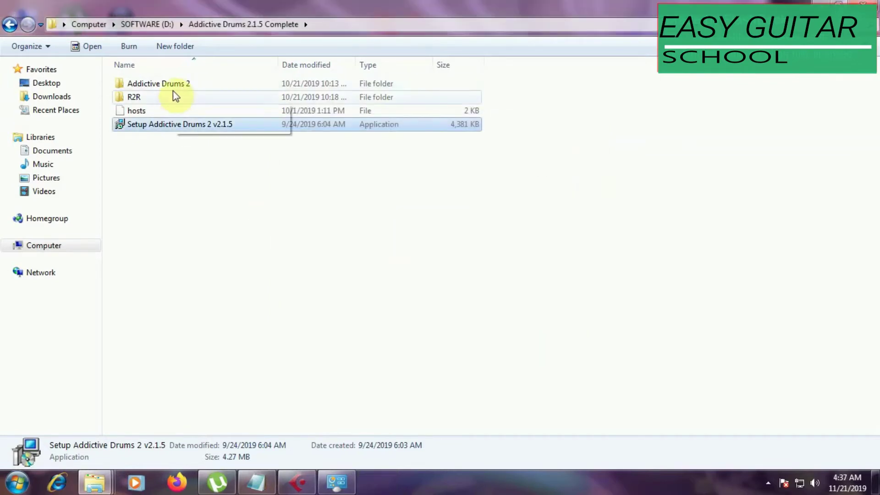
# Run XLN_KeyGen from the R2R folder, get the computer ID, register it, exit, and return to the parent folder
pyautogui.doubleClick(172, 96)
pyautogui.doubleClick(171, 97)
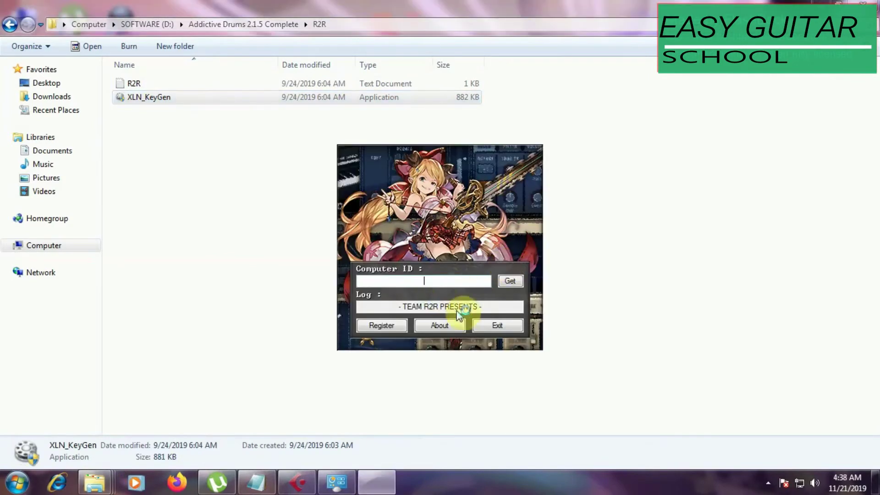
pyautogui.click(513, 281)
pyautogui.click(392, 328)
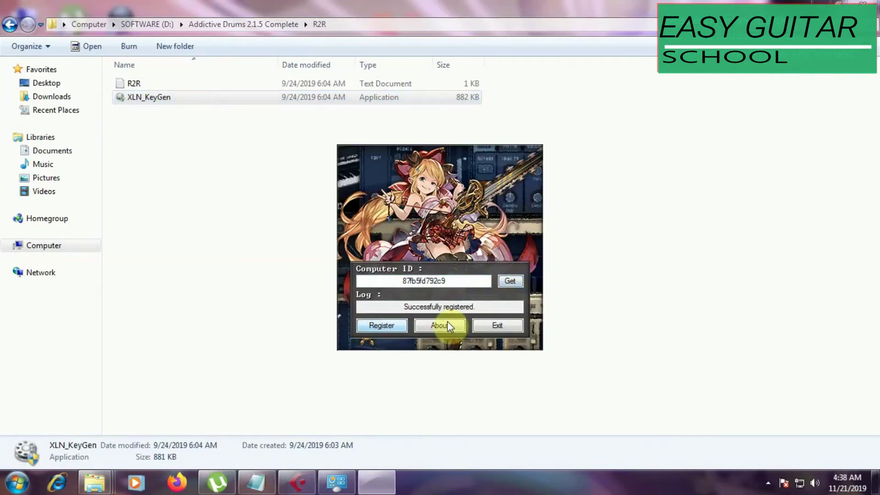
pyautogui.click(488, 328)
pyautogui.click(501, 287)
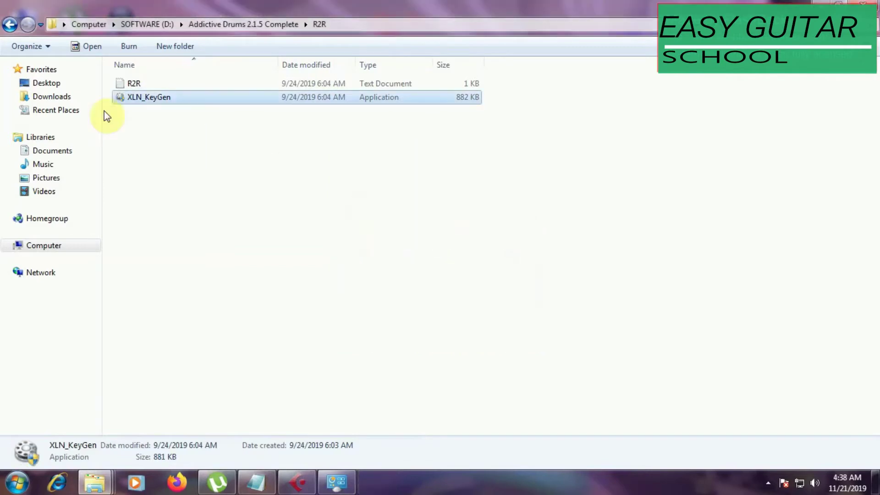
pyautogui.click(3, 26)
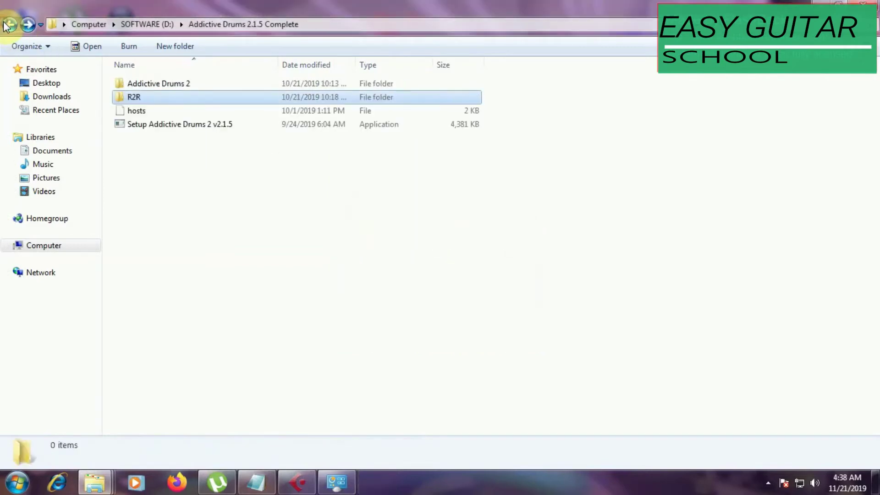
# Copy the App and Sound Data folders and AD2_Library_Placer from the Addictive Drums 2 folder
pyautogui.doubleClick(147, 84)
pyautogui.moveTo(161, 142); pyautogui.dragTo(191, 103)
pyautogui.rightClick(191, 103)
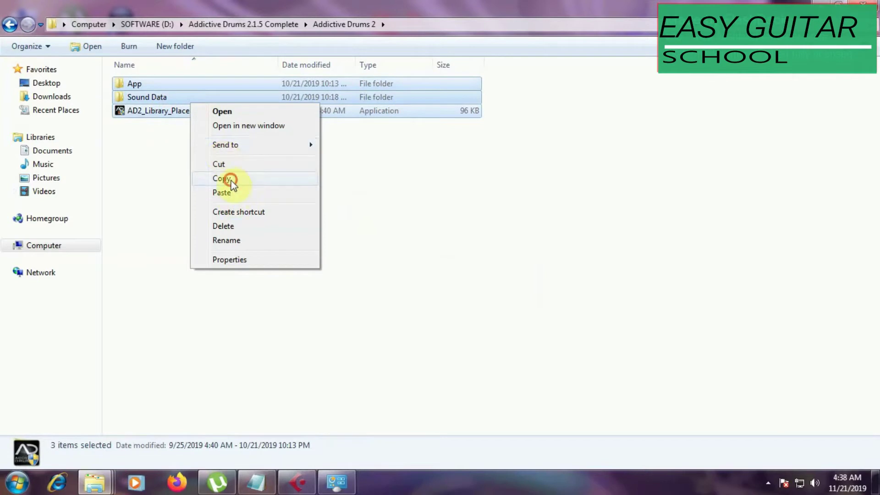
pyautogui.click(227, 180)
# Paste the copied items into C:\Program Files\XLN Audio\Addictive Drums 2, granting administrator permission
pyautogui.click(69, 245)
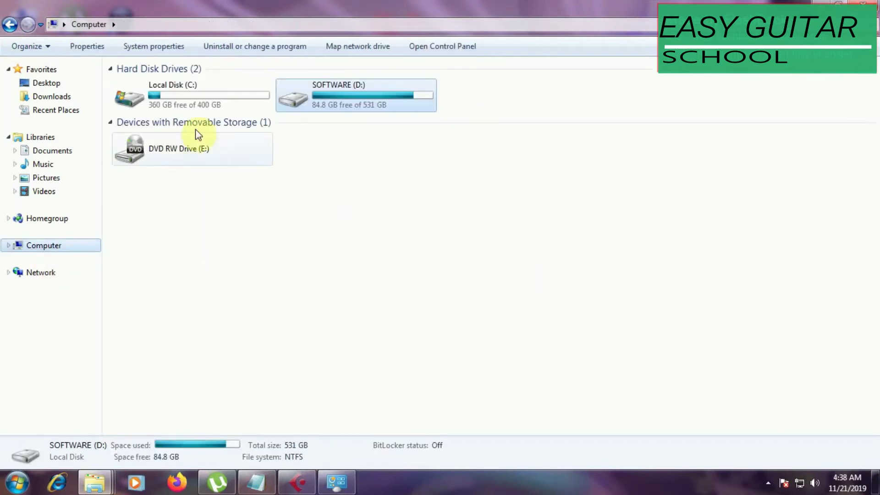
pyautogui.doubleClick(202, 98)
pyautogui.doubleClick(177, 112)
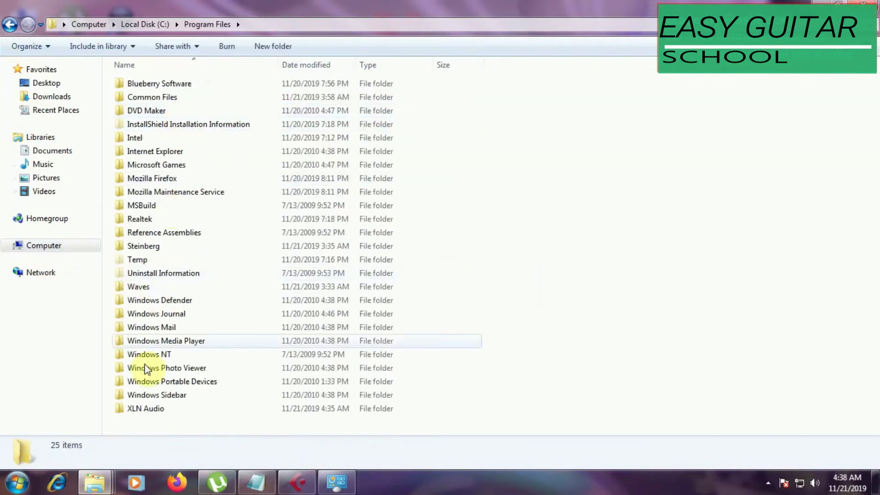
pyautogui.doubleClick(159, 408)
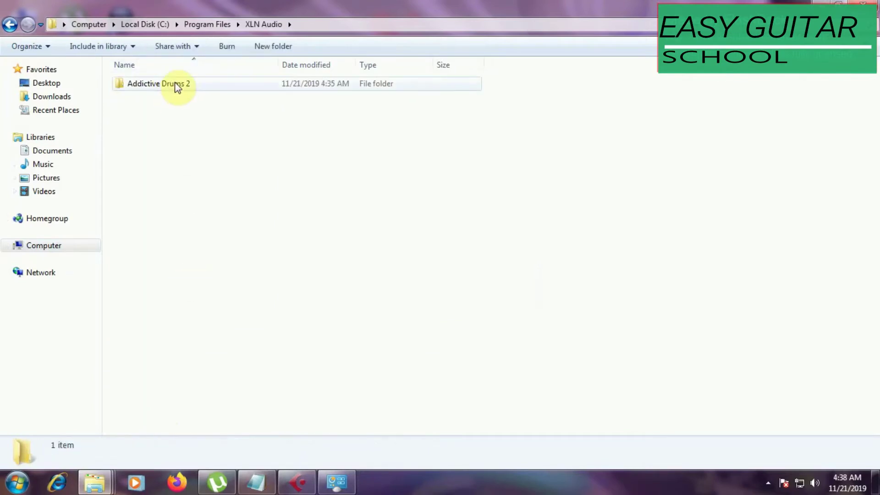
pyautogui.doubleClick(175, 85)
pyautogui.rightClick(192, 188)
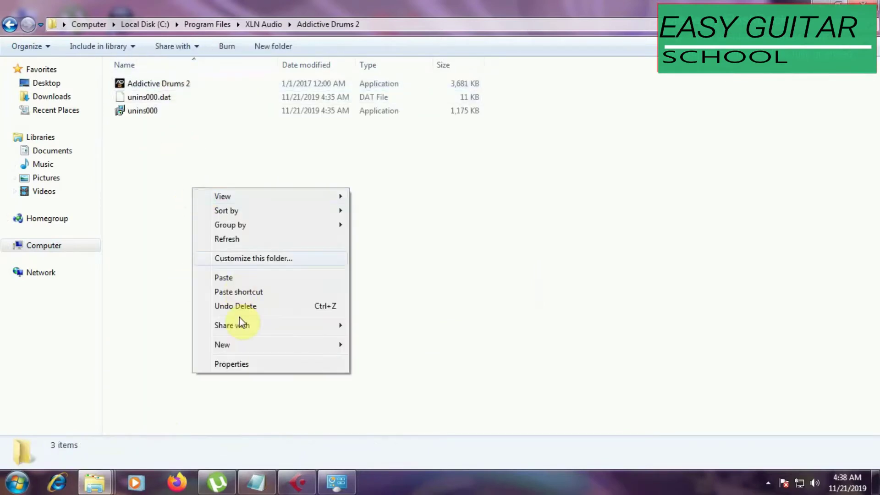
pyautogui.click(224, 278)
pyautogui.click(449, 281)
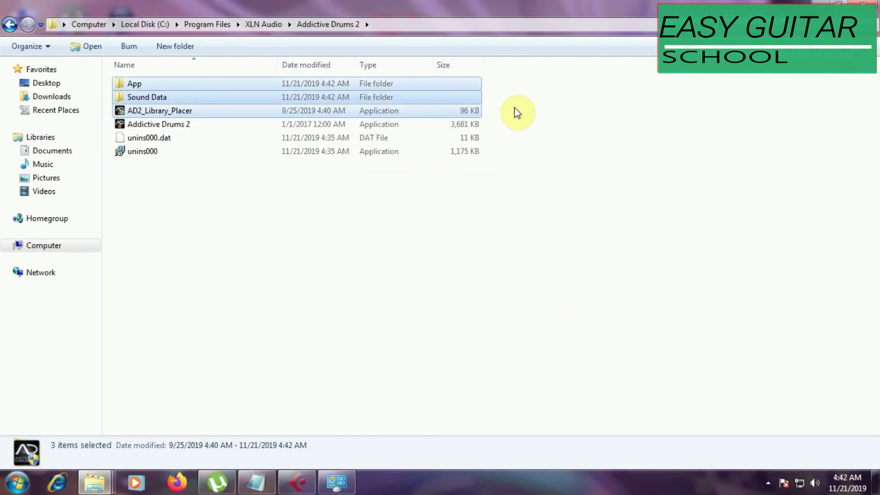
# Run AD2_Library_Placer from C:\Program Files\XLN Audio\Addictive Drums 2 and minimize the folder window
pyautogui.click(8, 18)
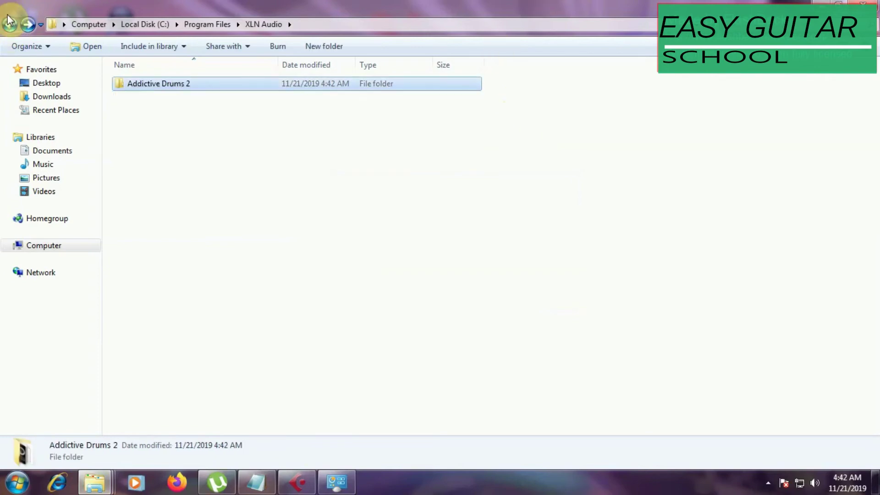
pyautogui.click(8, 18)
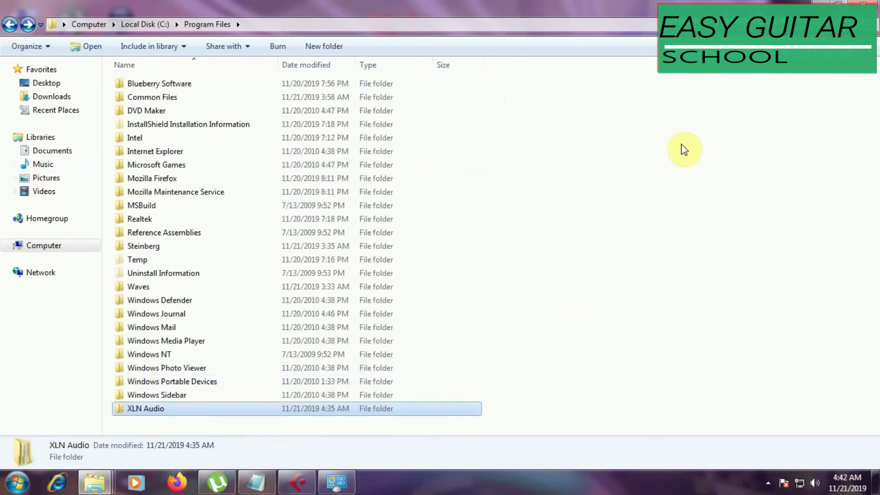
pyautogui.doubleClick(210, 409)
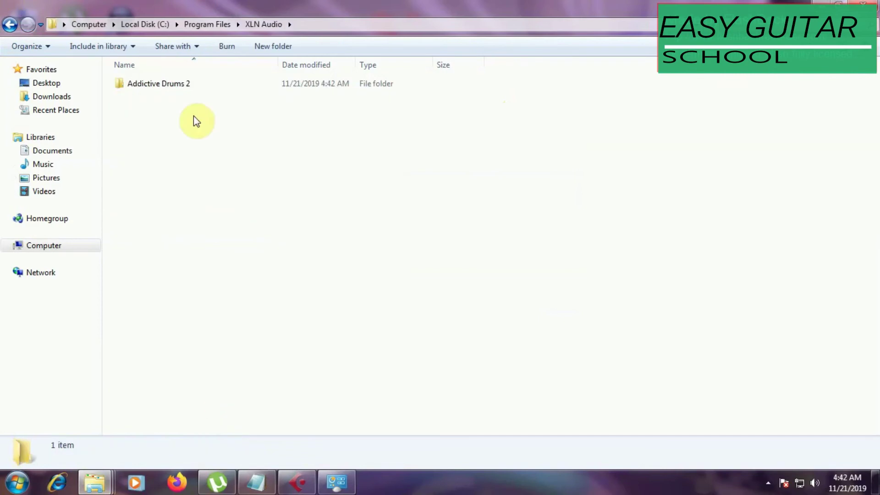
pyautogui.doubleClick(189, 87)
pyautogui.click(198, 111)
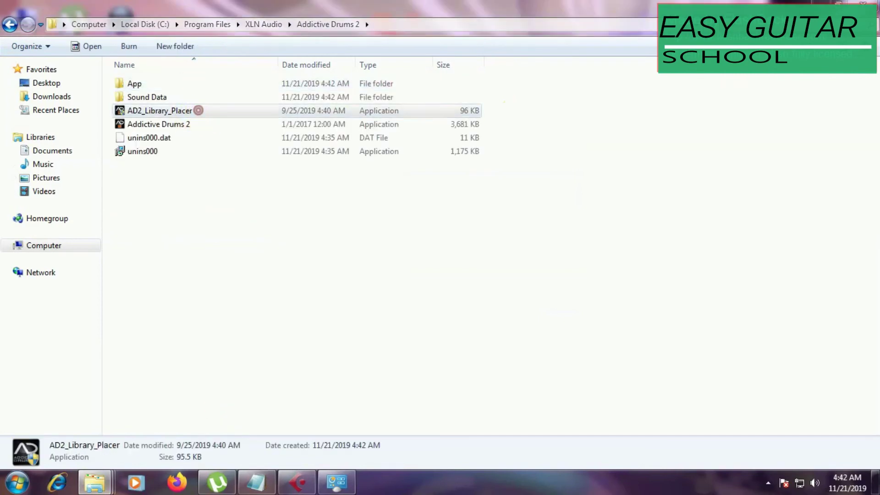
pyautogui.click(544, 278)
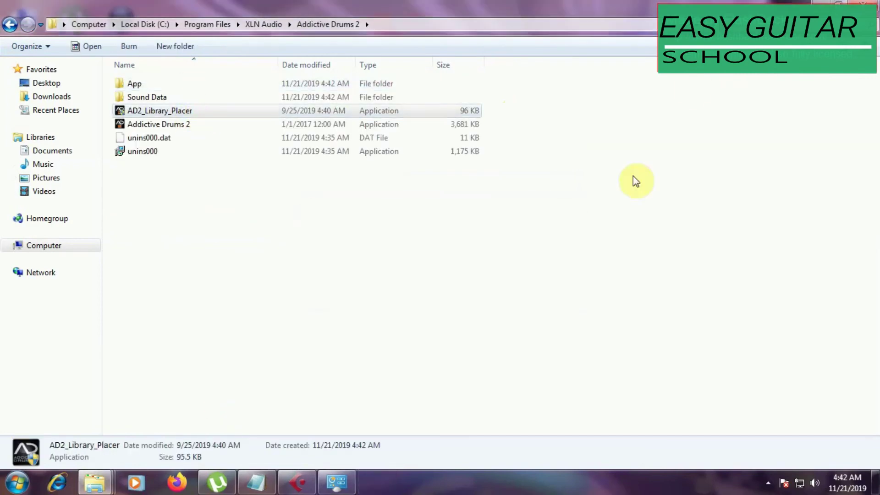
pyautogui.click(818, 4)
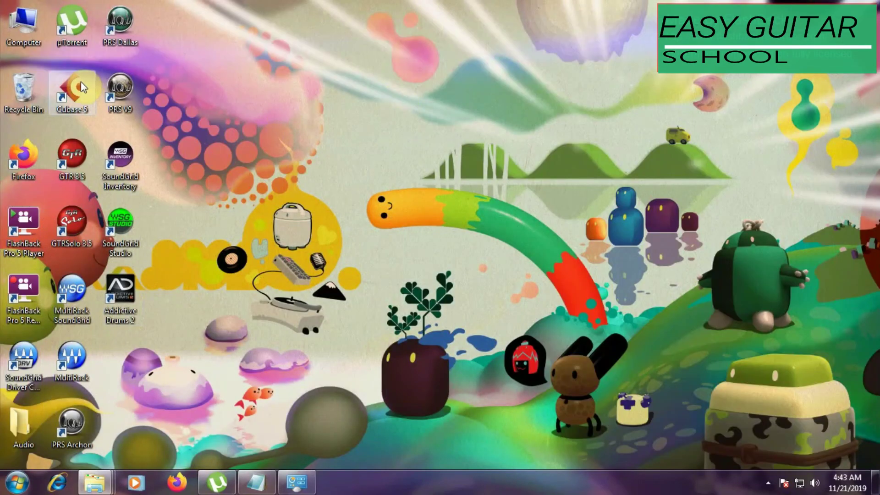
# Launch Cubase 5 and create a new project from the Empty template
pyautogui.doubleClick(79, 82)
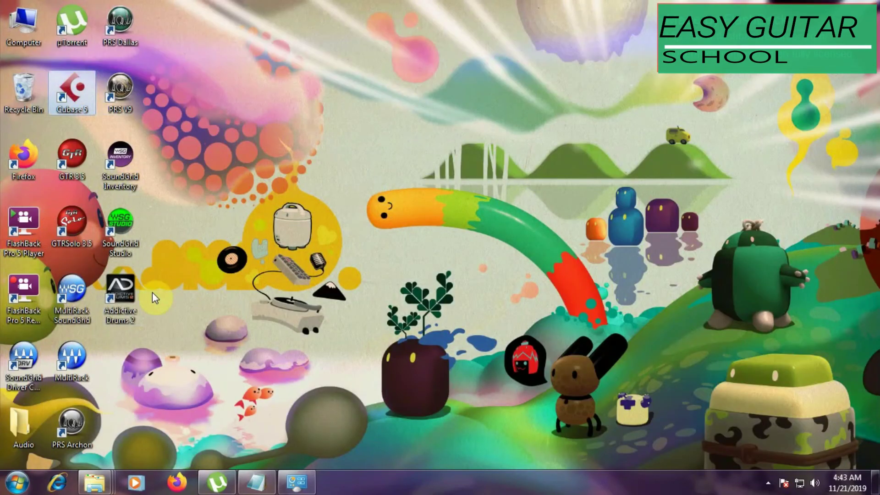
pyautogui.doubleClick(77, 92)
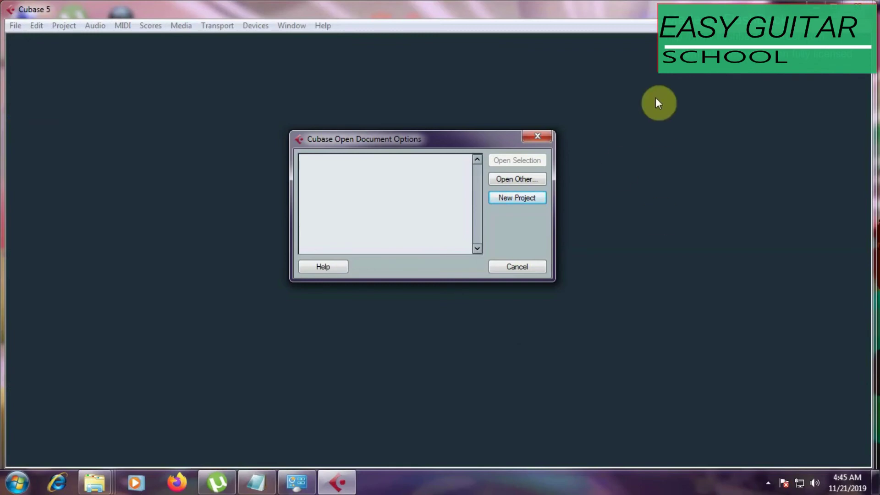
pyautogui.click(516, 197)
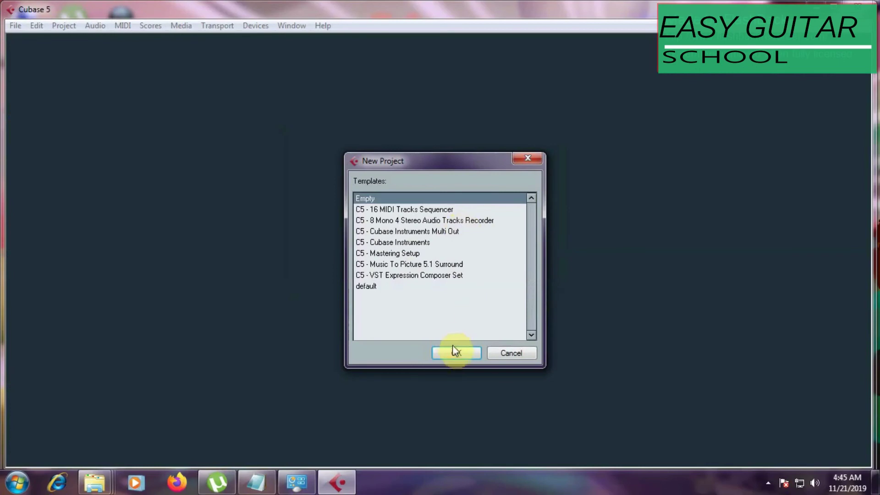
pyautogui.click(455, 352)
pyautogui.click(456, 318)
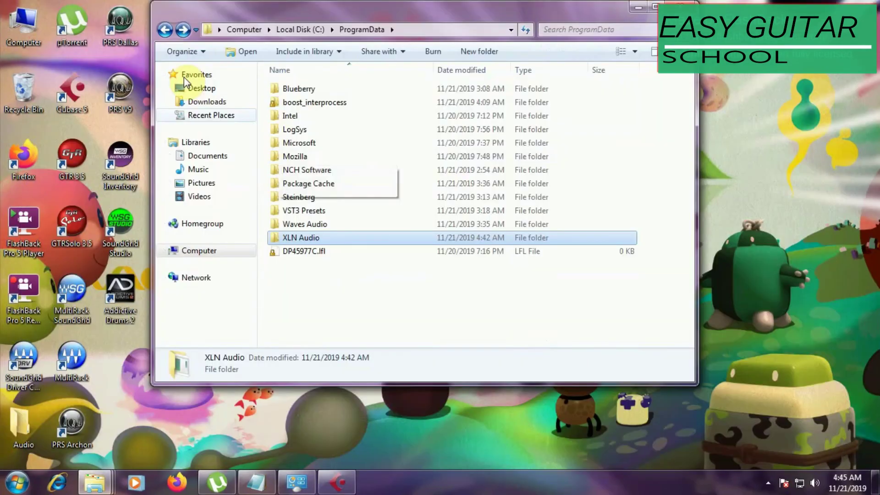
# Copy Addictive Drums 2.dll from C:\Program Files\Steinberg\VSTPlugins\XLN Audio, placing one copy on the desktop
pyautogui.click(165, 29)
pyautogui.doubleClick(295, 118)
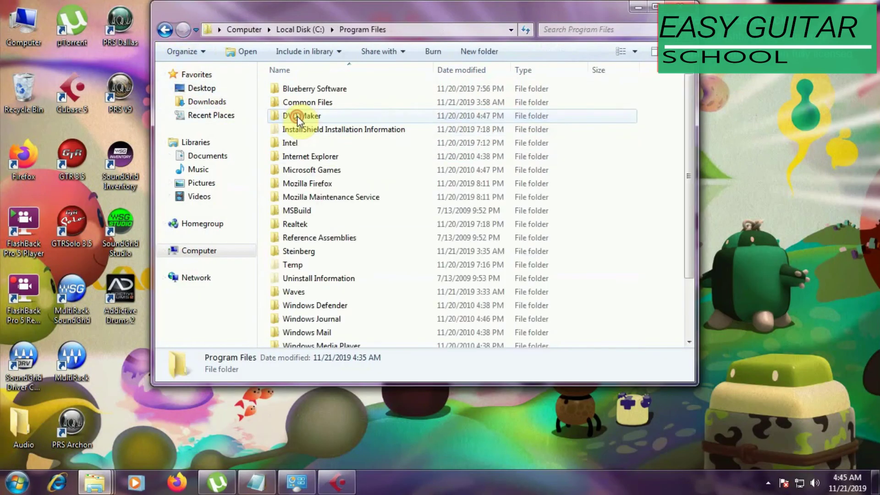
pyautogui.scroll(-2, 307, 252)
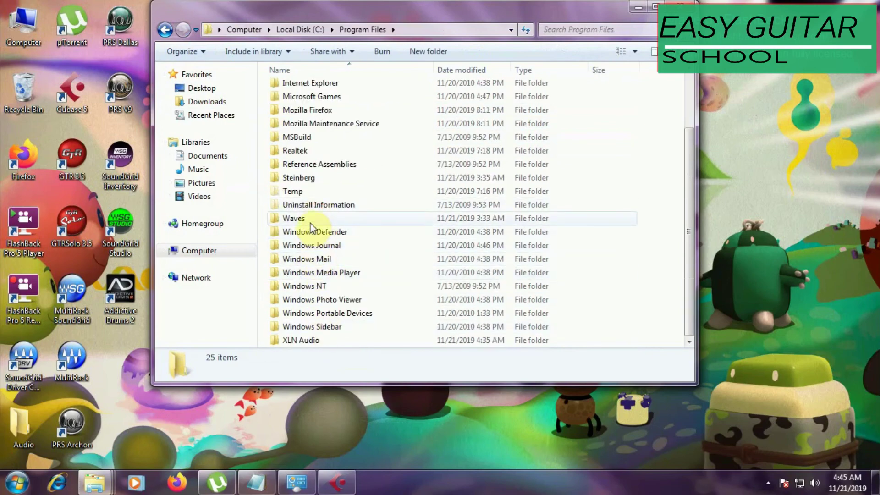
pyautogui.scroll(2, 310, 226)
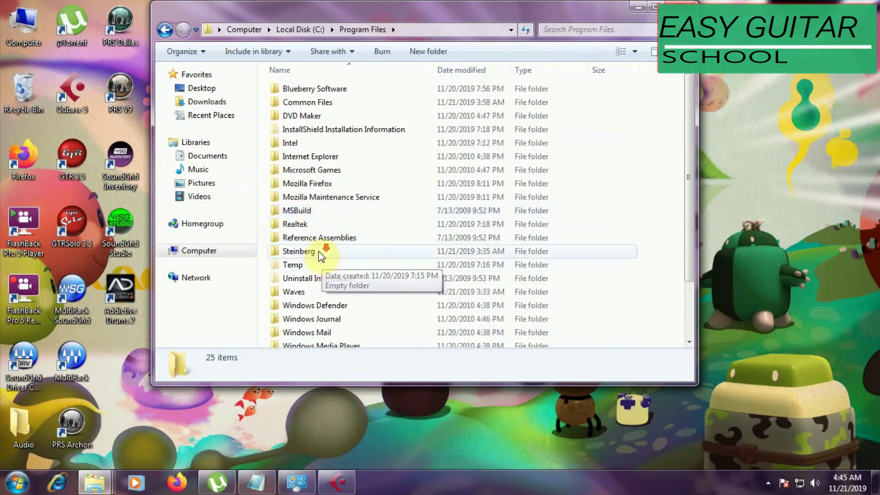
pyautogui.scroll(-1, 320, 238)
pyautogui.doubleClick(324, 221)
pyautogui.doubleClick(326, 116)
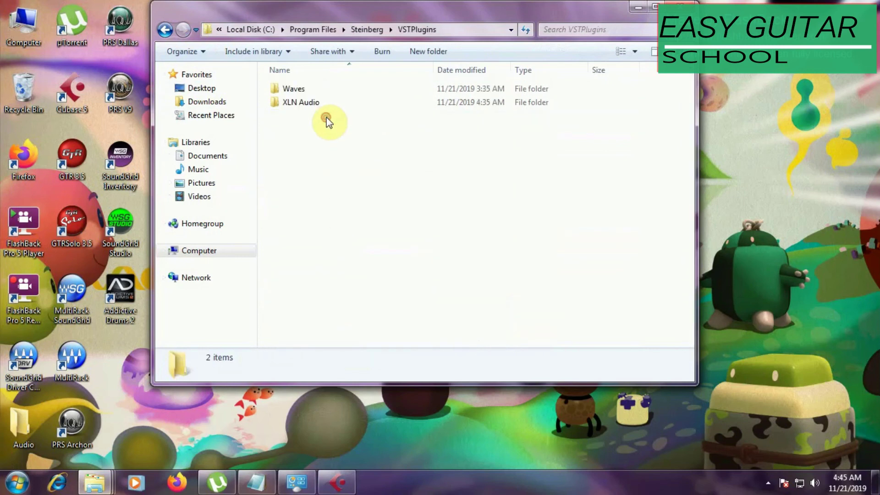
pyautogui.doubleClick(319, 102)
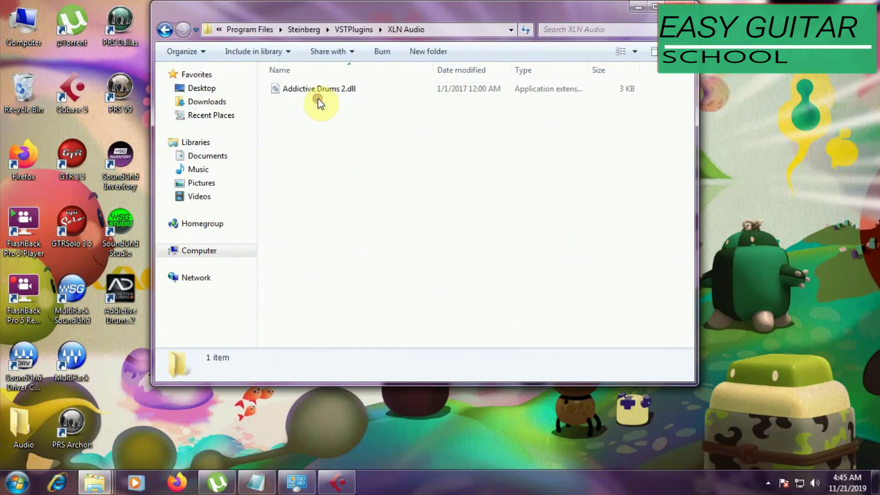
pyautogui.click(349, 92)
pyautogui.rightClick(351, 91)
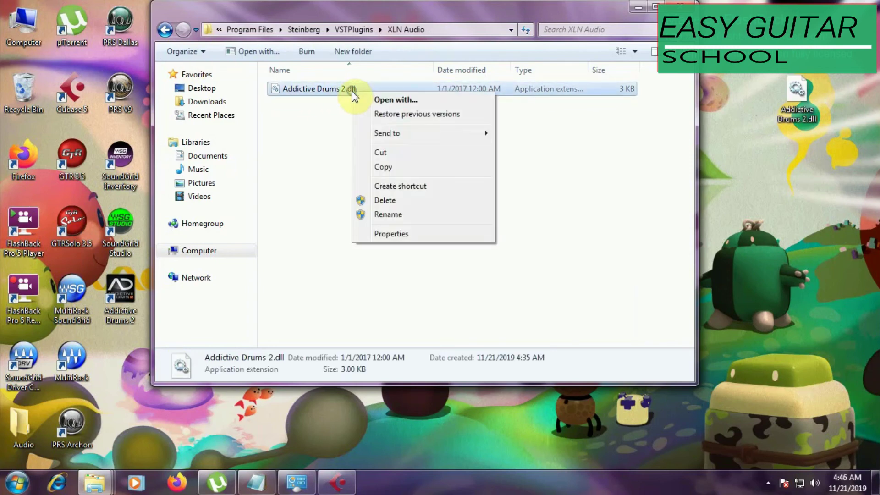
pyautogui.click(390, 168)
# Paste the copied Addictive Drums 2.dll into C:\Program Files\Steinberg\Cubase 5\VSTPlugins, granting administrator permission
pyautogui.click(165, 31)
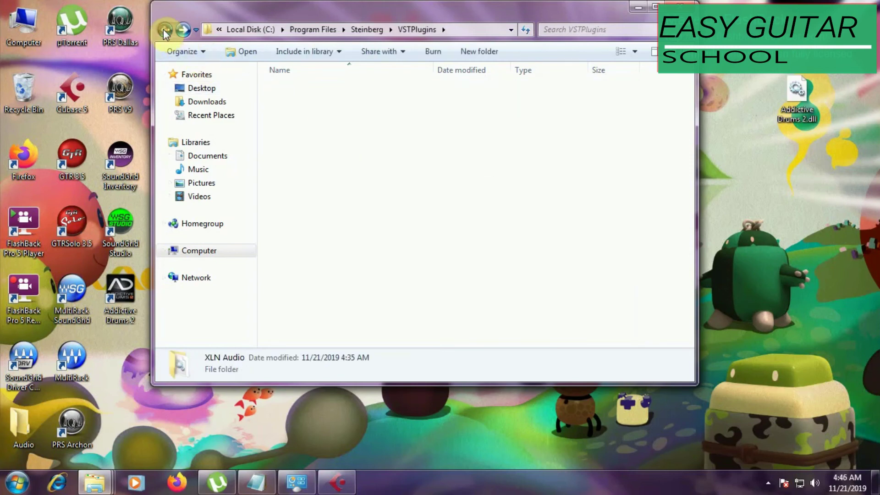
pyautogui.click(165, 30)
pyautogui.click(165, 30)
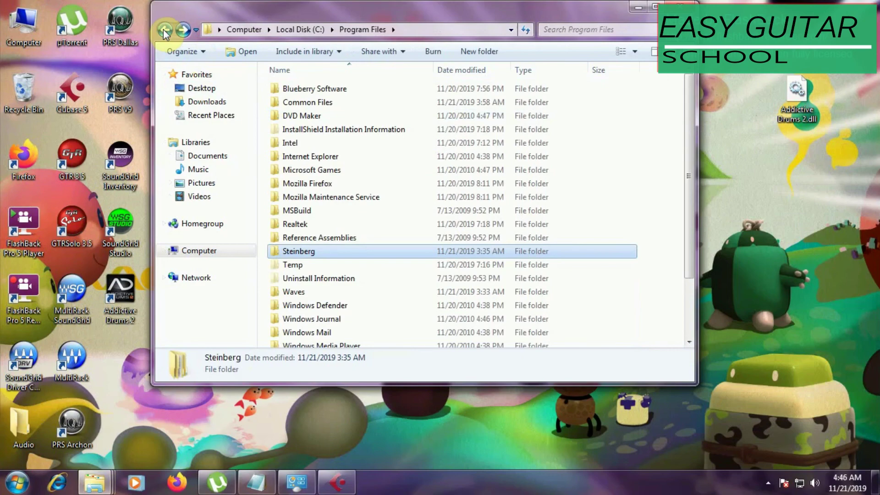
pyautogui.doubleClick(302, 252)
pyautogui.doubleClick(309, 102)
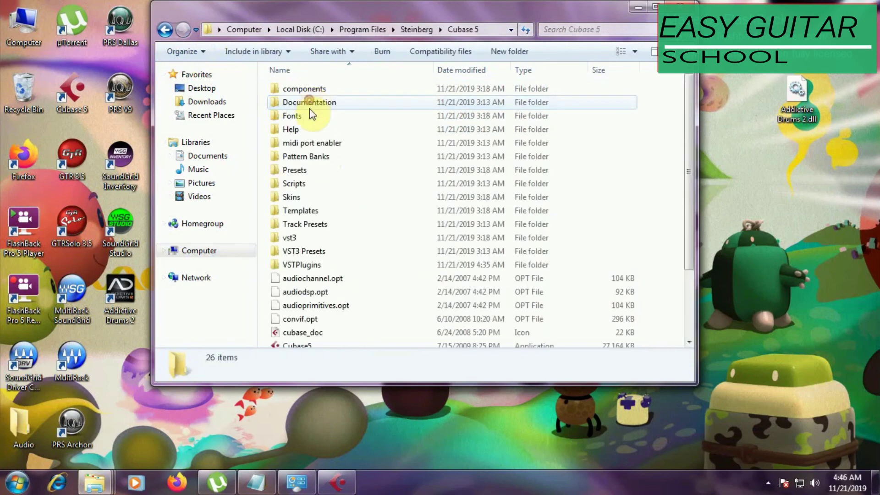
pyautogui.doubleClick(306, 264)
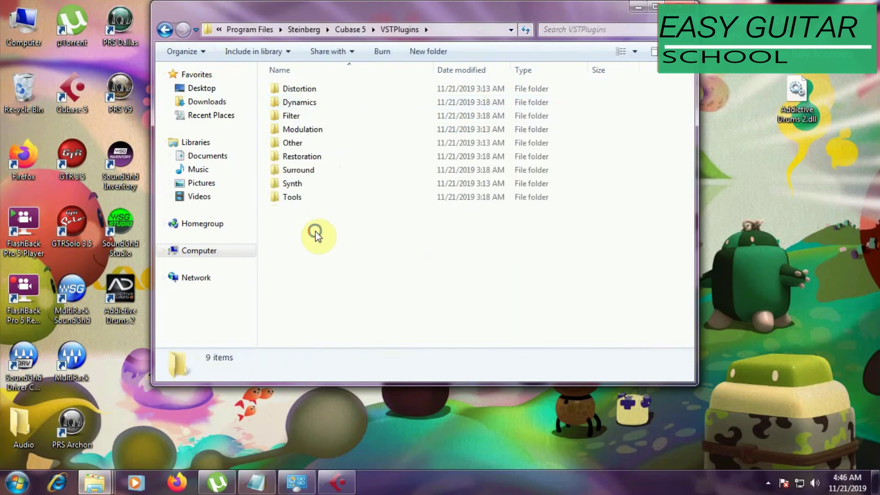
pyautogui.rightClick(317, 234)
pyautogui.click(356, 322)
pyautogui.click(428, 292)
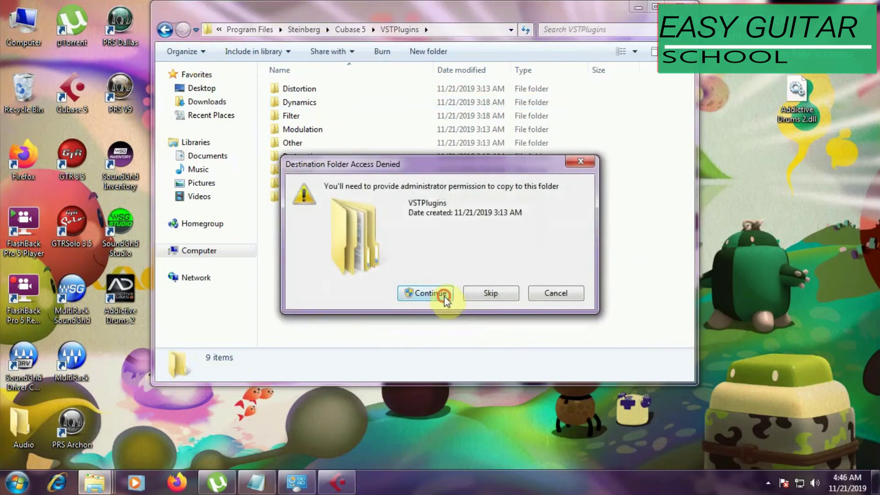
# Switch to Cubase 5, update the VST PlugIns list in Plug-in Information, and close that window
pyautogui.click(337, 482)
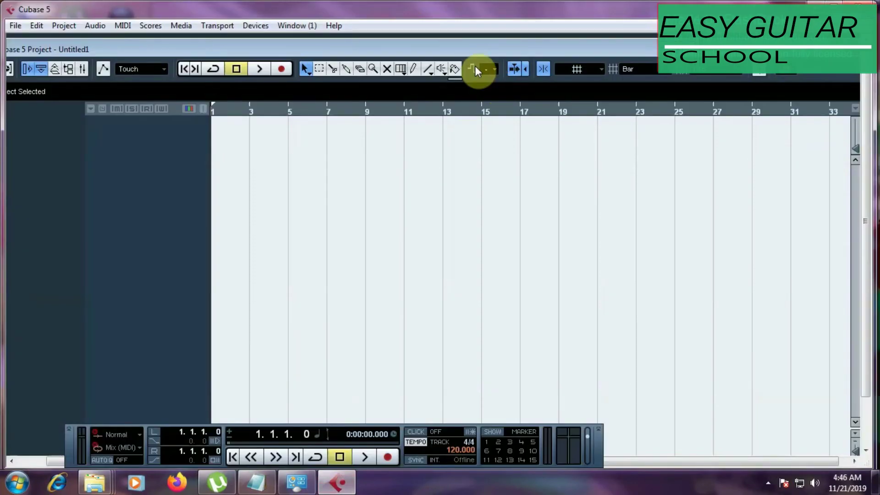
pyautogui.click(266, 30)
pyautogui.click(305, 139)
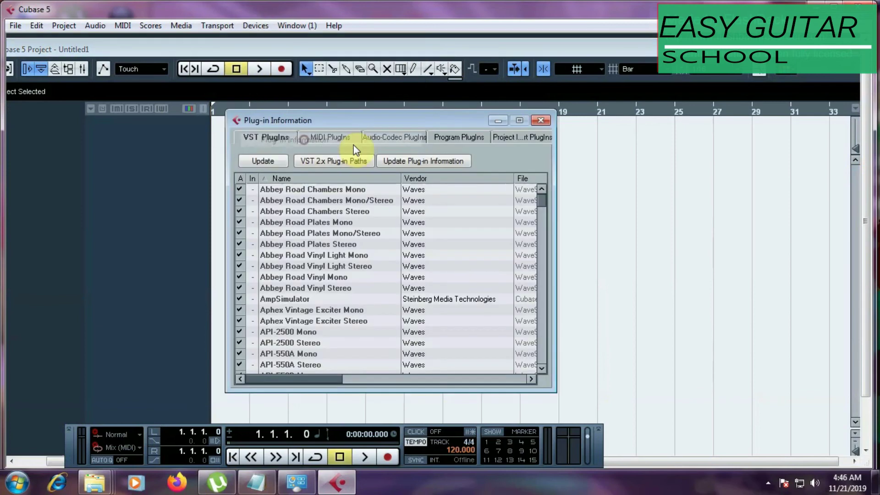
pyautogui.click(283, 161)
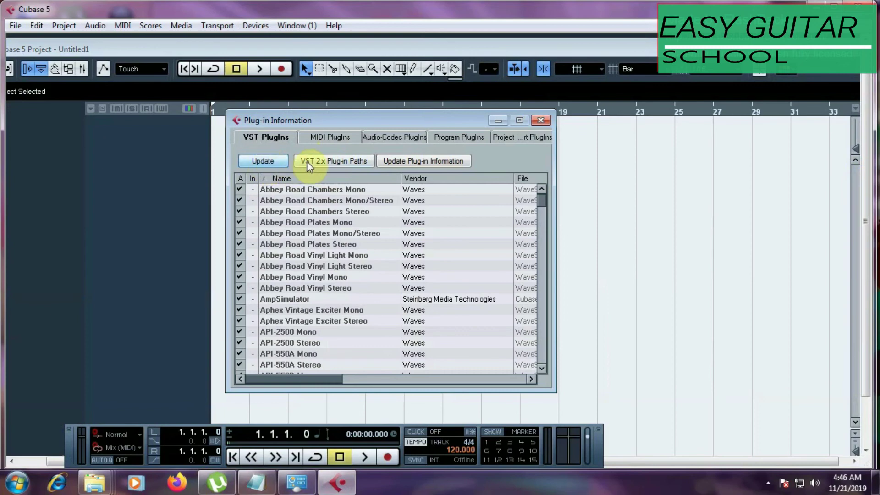
pyautogui.click(279, 160)
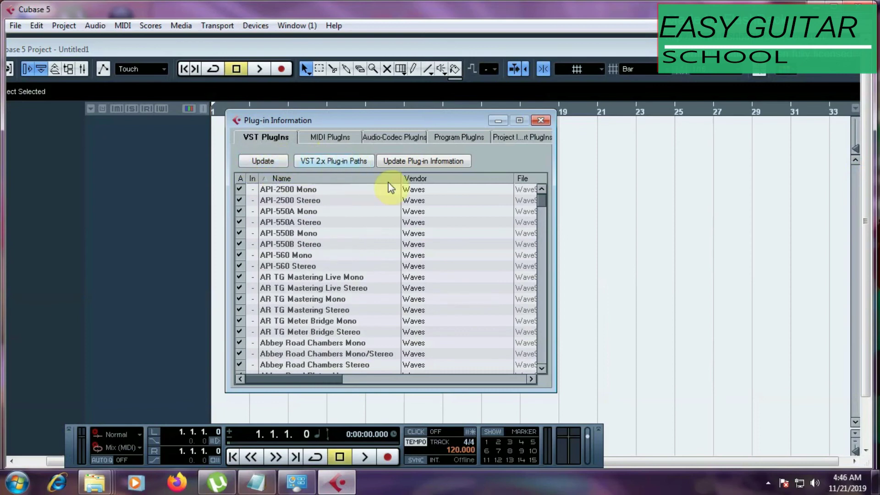
pyautogui.click(540, 120)
# Add one instrument track using Addictive Drums 2 as its VST instrument
pyautogui.rightClick(134, 194)
pyautogui.click(229, 217)
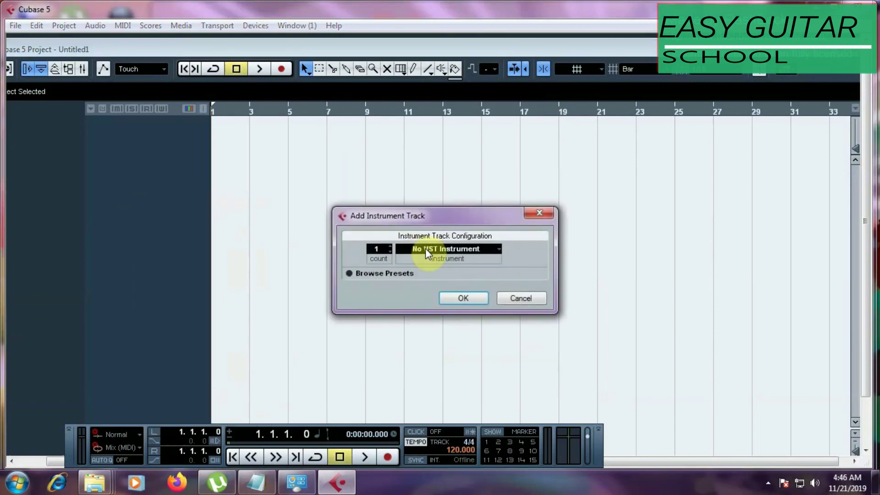
pyautogui.click(425, 248)
pyautogui.click(438, 319)
pyautogui.click(457, 298)
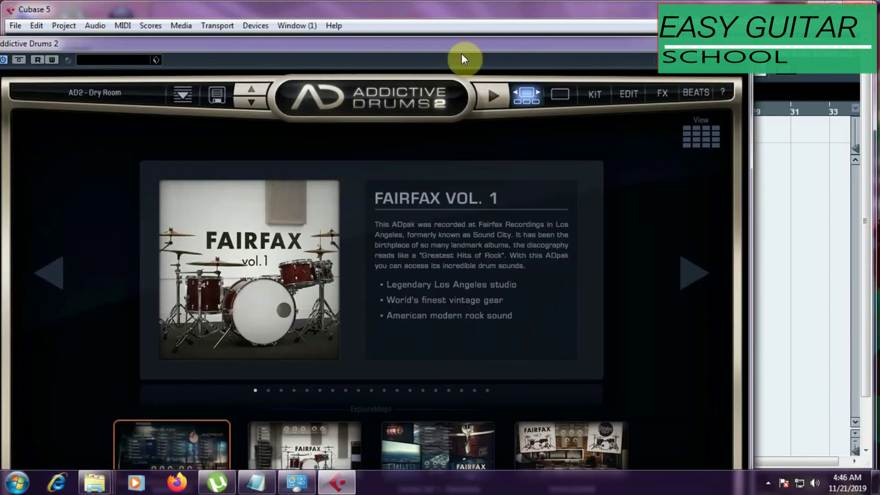
# Test beat playback in Addictive Drums 2, check its Beats page, and return to the Explore page
pyautogui.moveTo(463, 47); pyautogui.dragTo(540, 8)
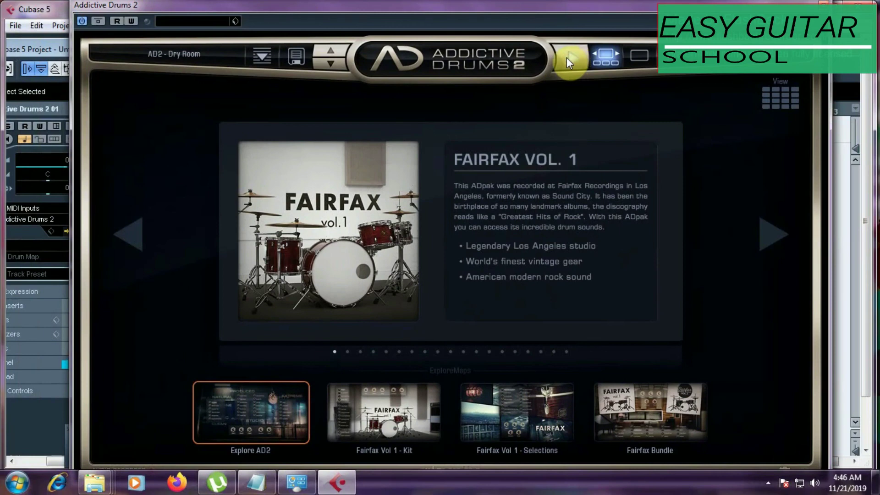
pyautogui.click(566, 57)
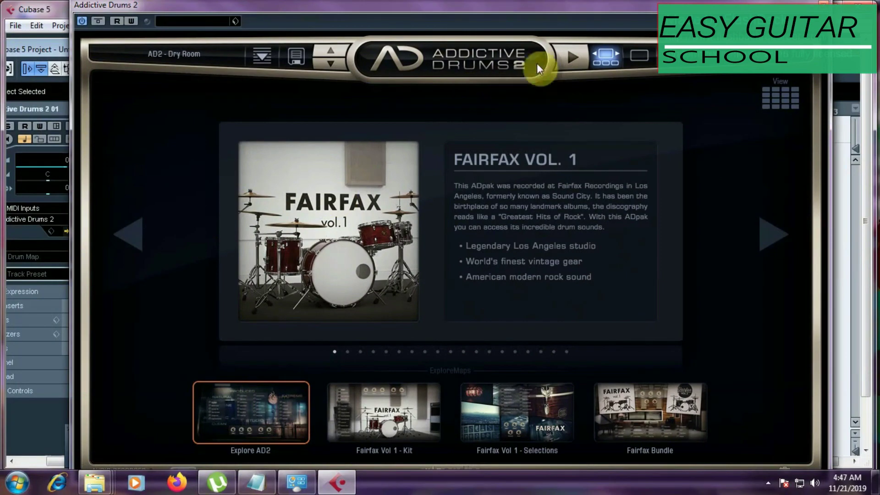
pyautogui.click(573, 56)
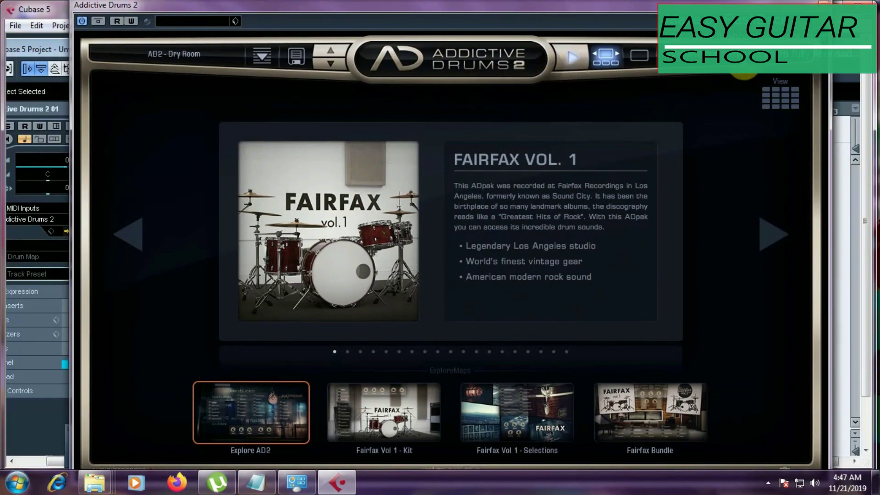
pyautogui.click(639, 55)
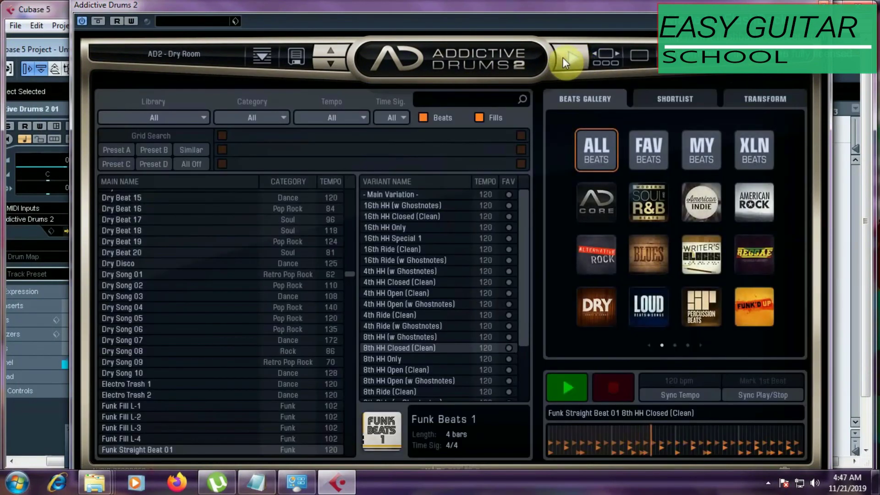
pyautogui.click(575, 56)
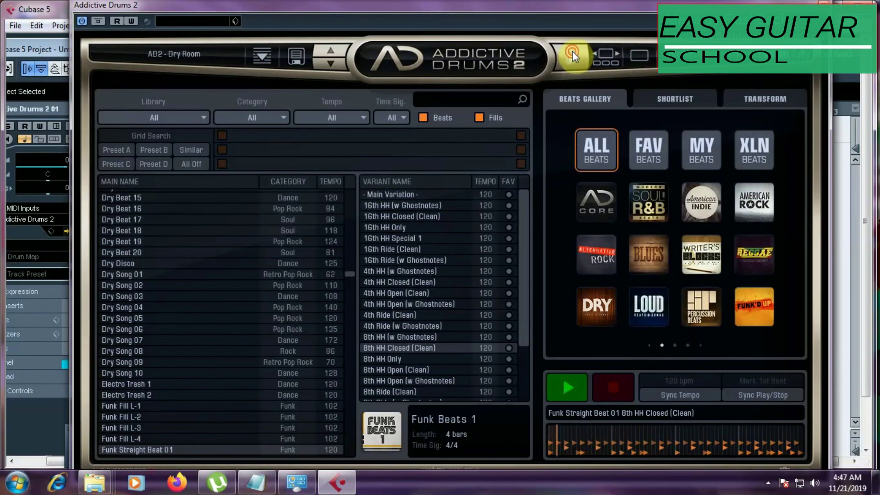
pyautogui.click(614, 53)
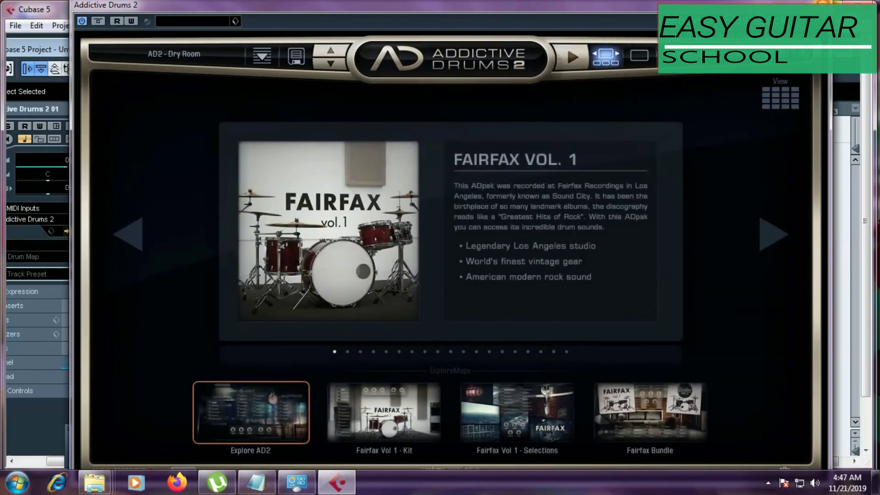
# Close the Addictive Drums 2 window, minimize Cubase 5, and open Computer in a maximized window
pyautogui.click(821, 4)
pyautogui.click(818, 5)
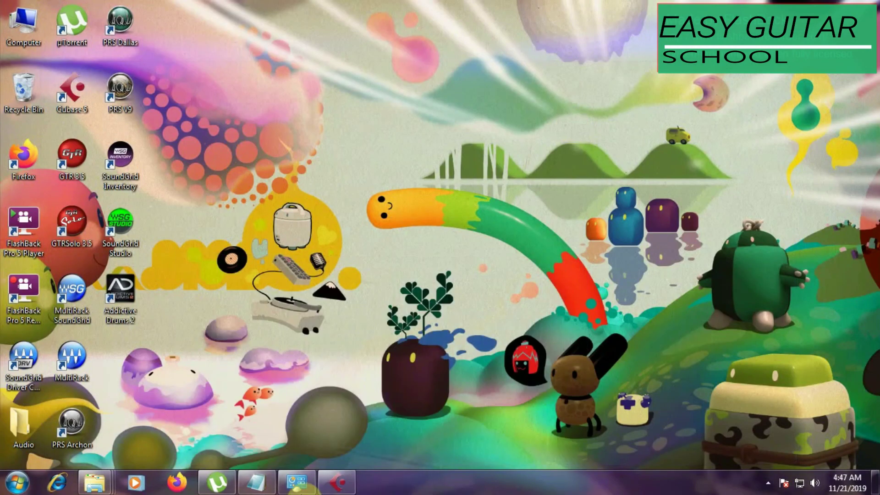
pyautogui.doubleClick(22, 27)
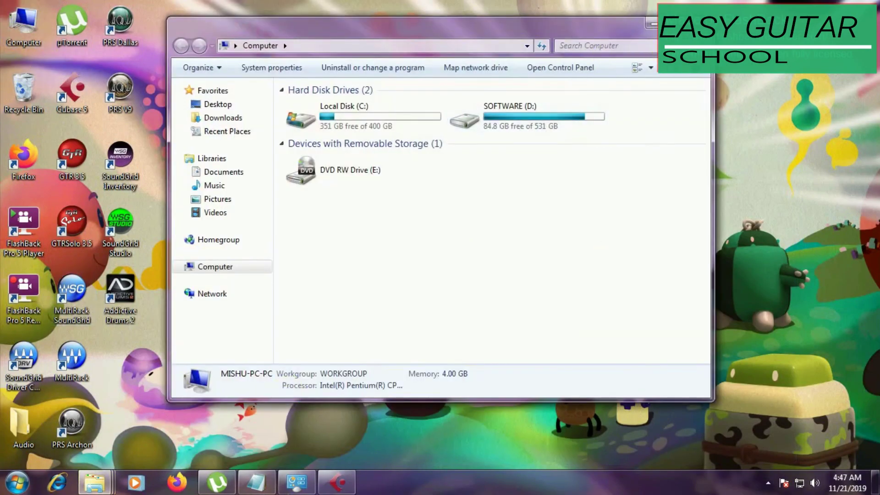
pyautogui.click(665, 23)
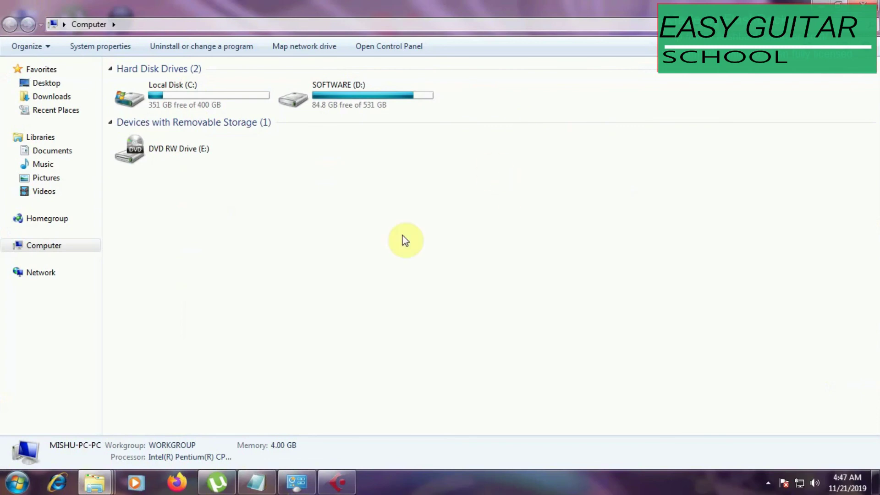
# Return to Cubase 5, close the untitled project without saving, and exit the program
pyautogui.click(338, 481)
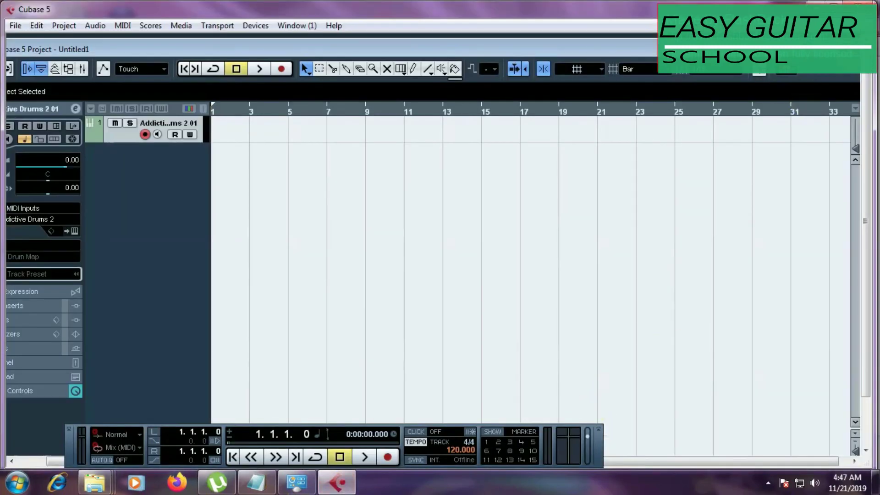
pyautogui.click(854, 49)
pyautogui.click(433, 287)
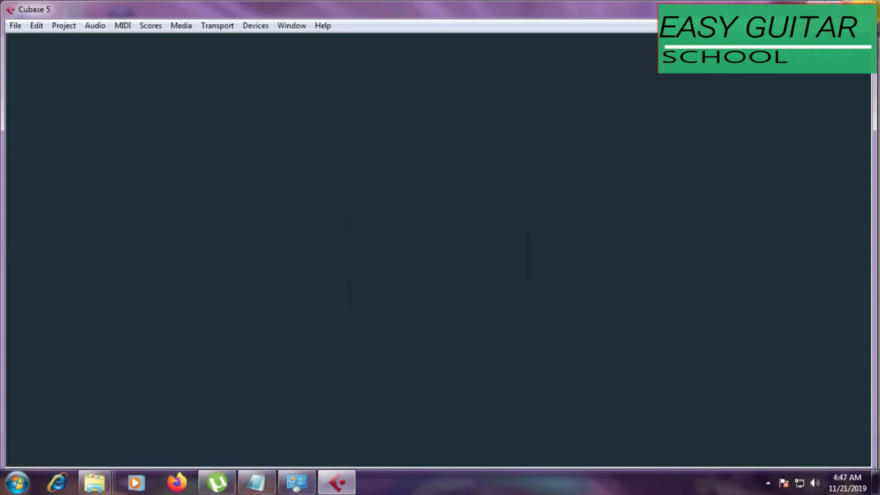
pyautogui.click(866, 8)
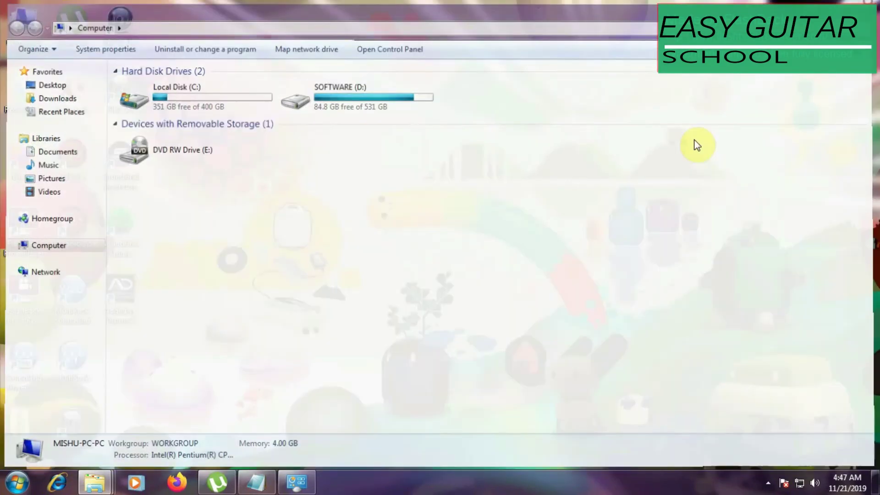